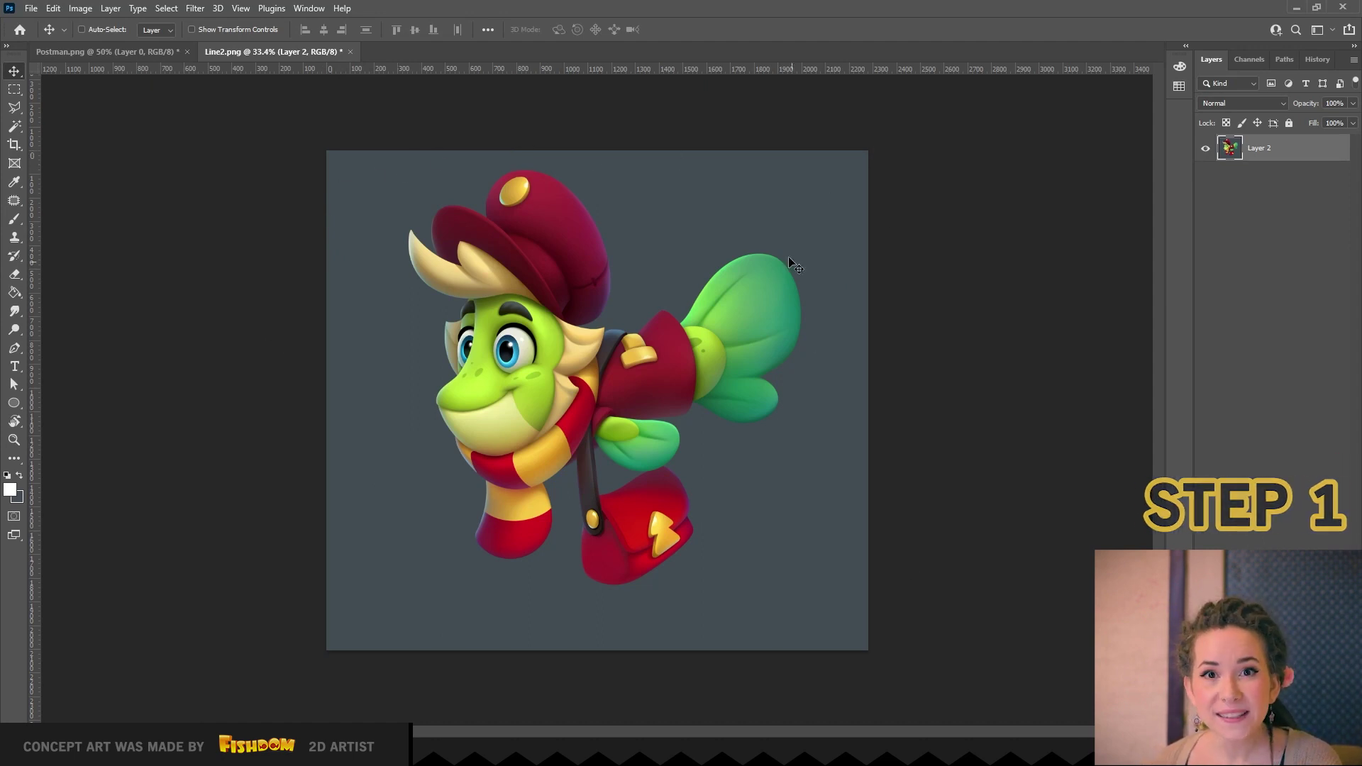
Apply Find Edges to the character art, then convert it to Black & White
left_click(196, 8)
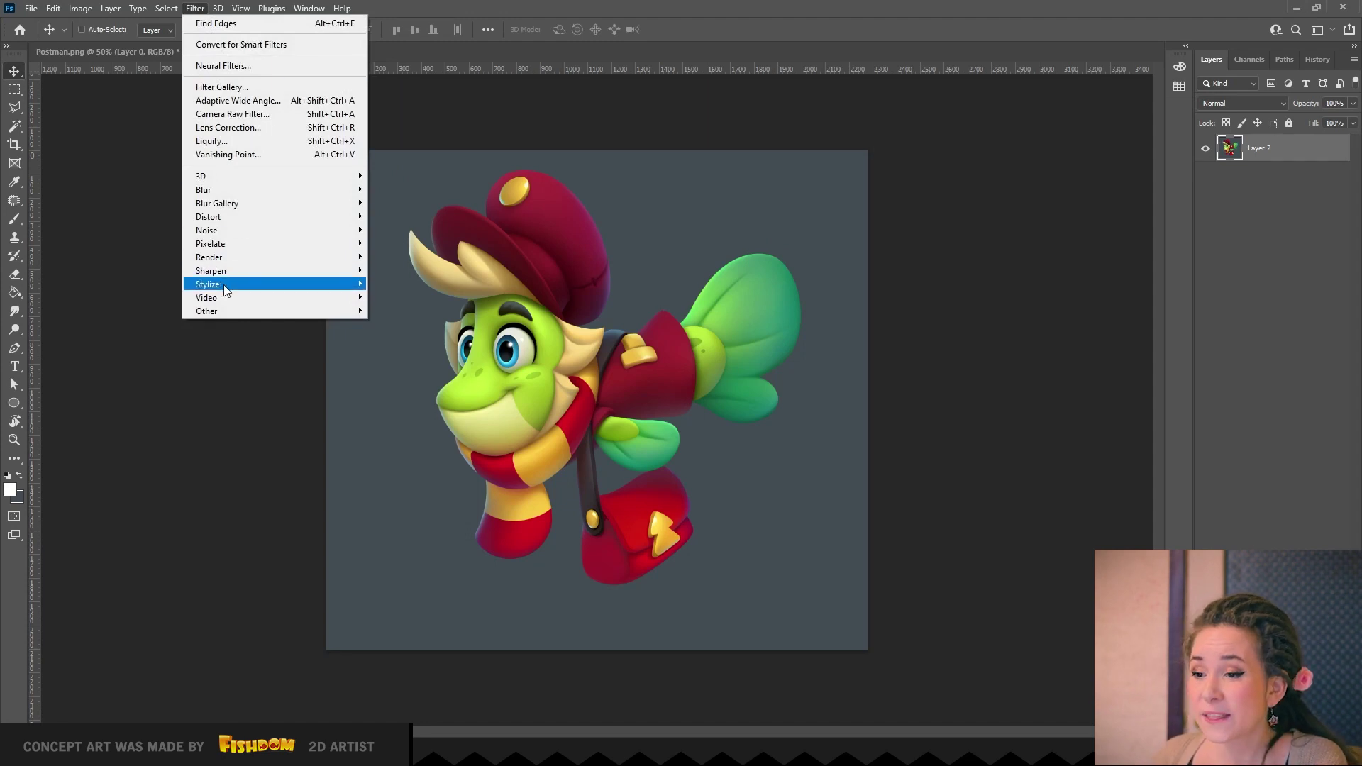
mouse_move(209, 284)
left_click(397, 325)
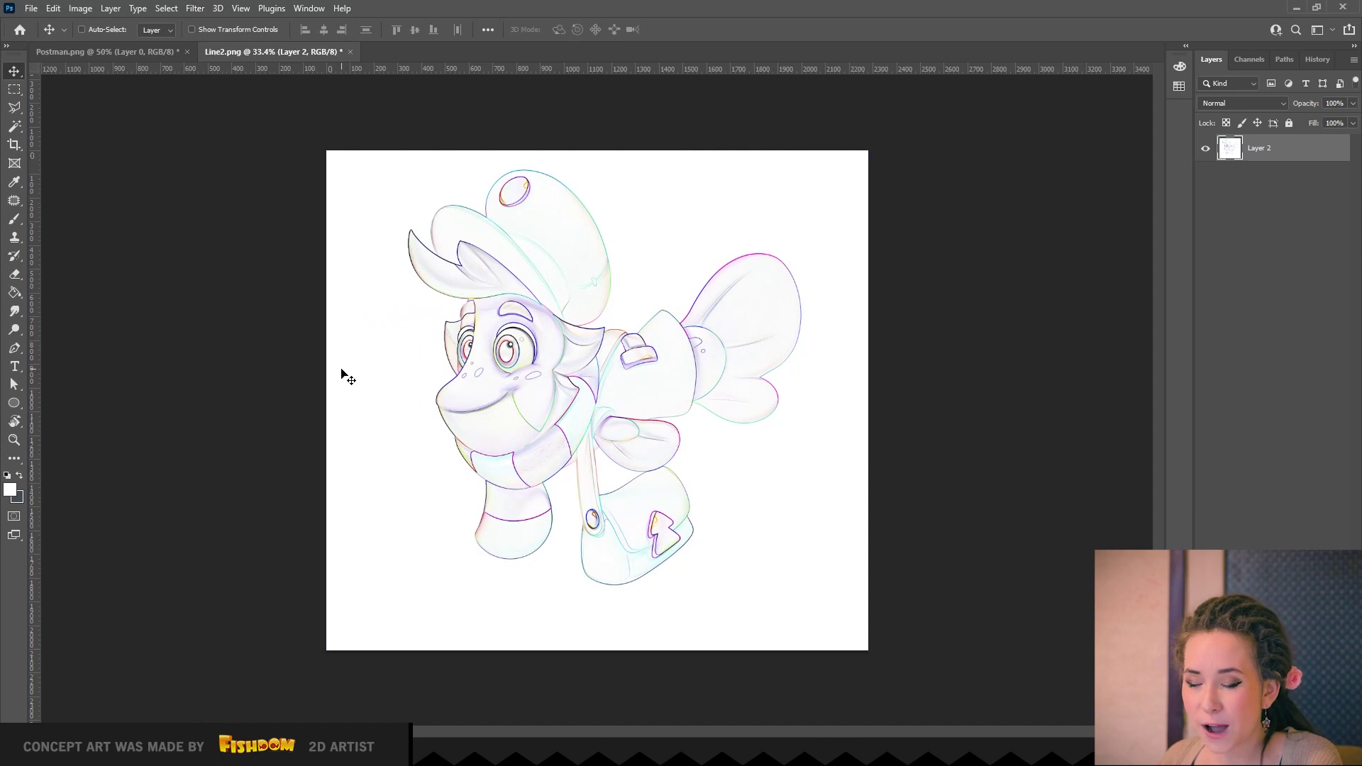
left_click(75, 12)
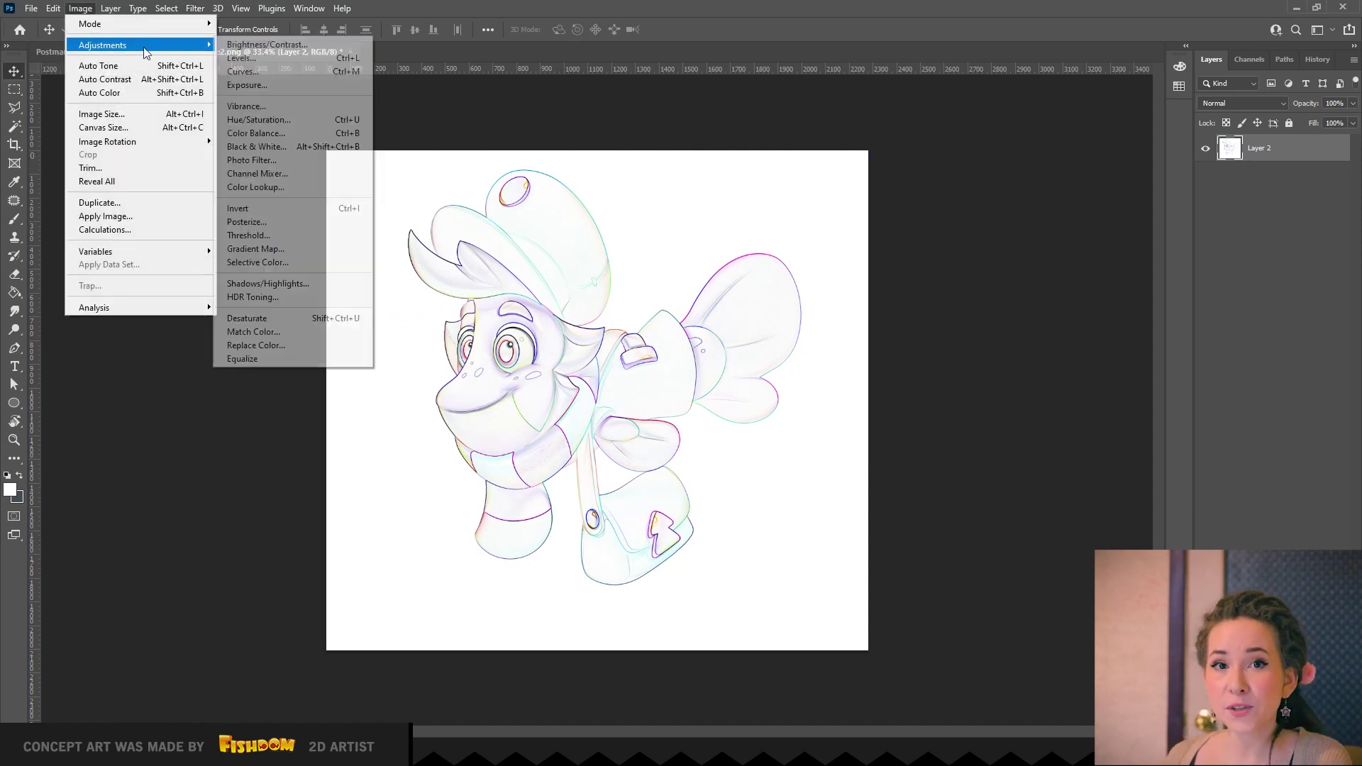
mouse_move(103, 45)
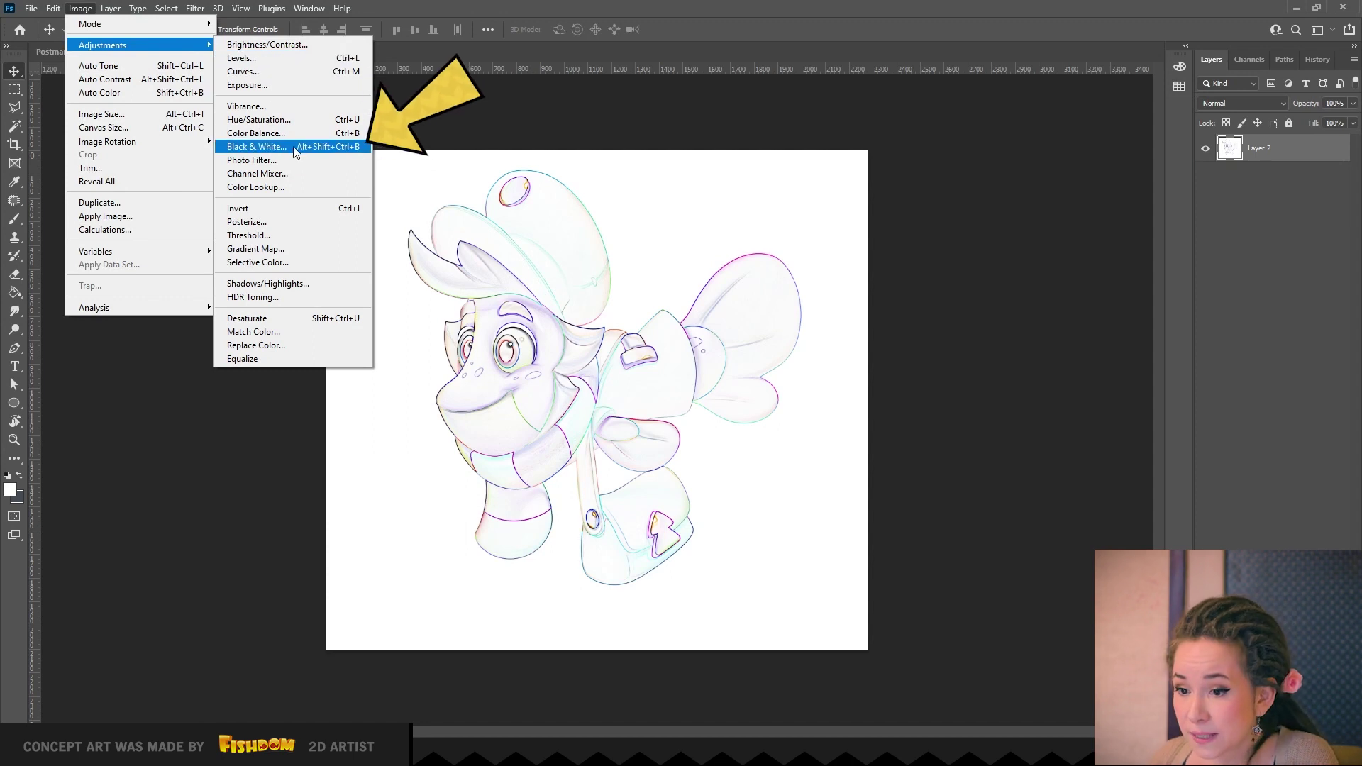
left_click(289, 147)
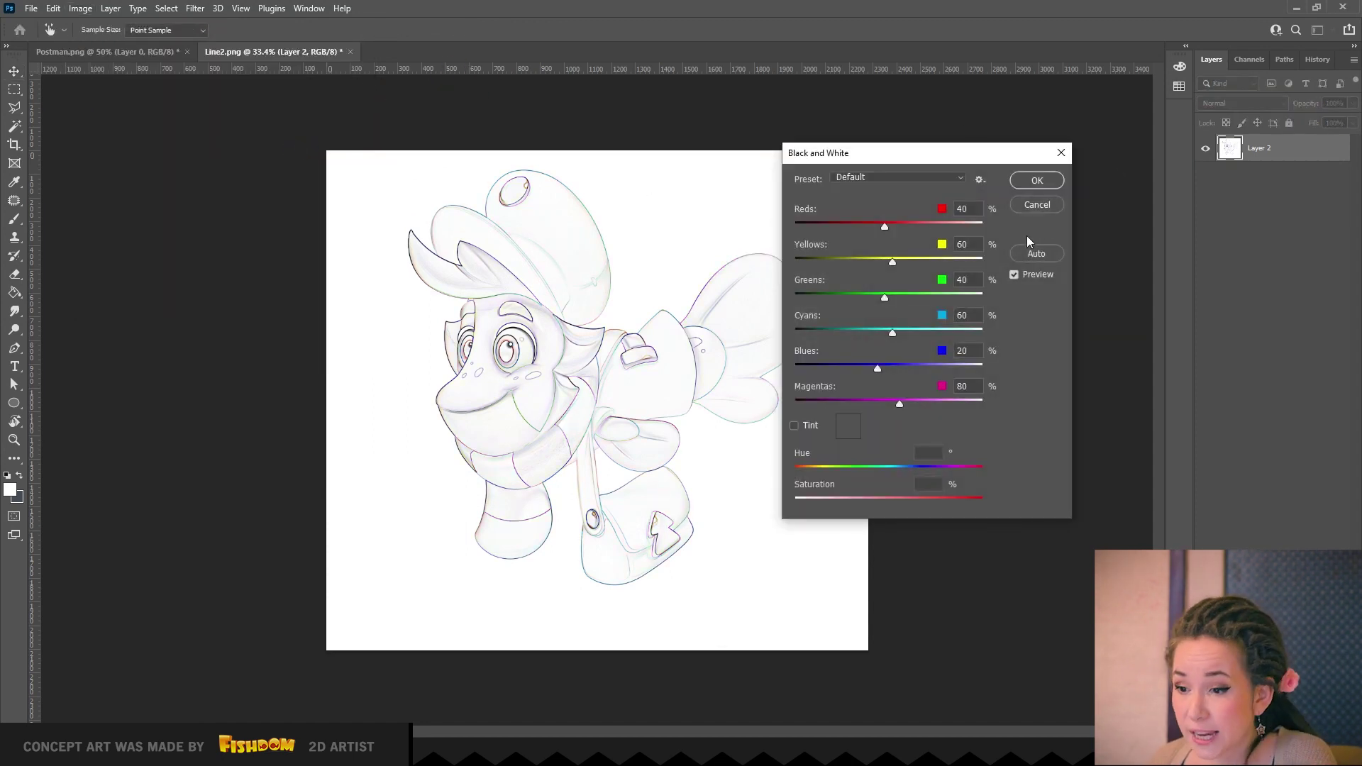
left_click(1038, 180)
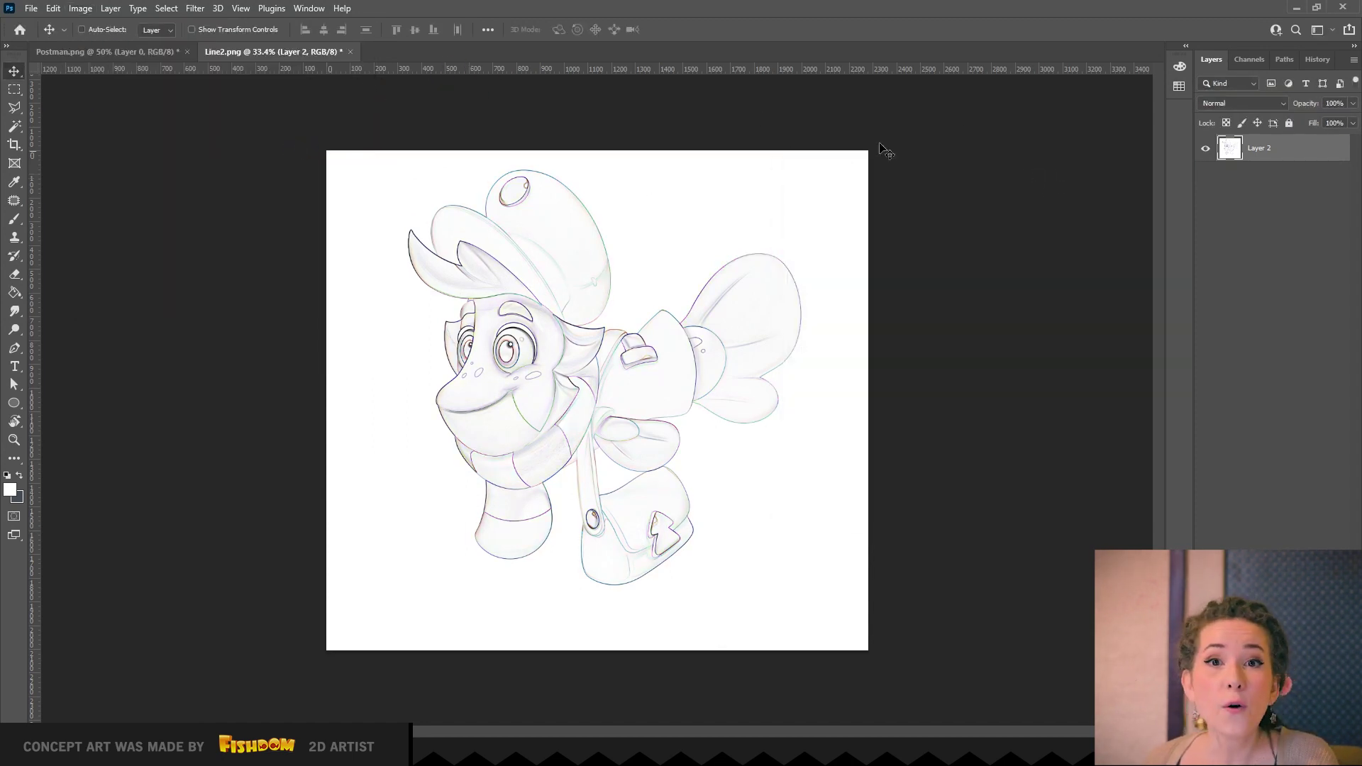
left_click(79, 9)
mouse_move(102, 46)
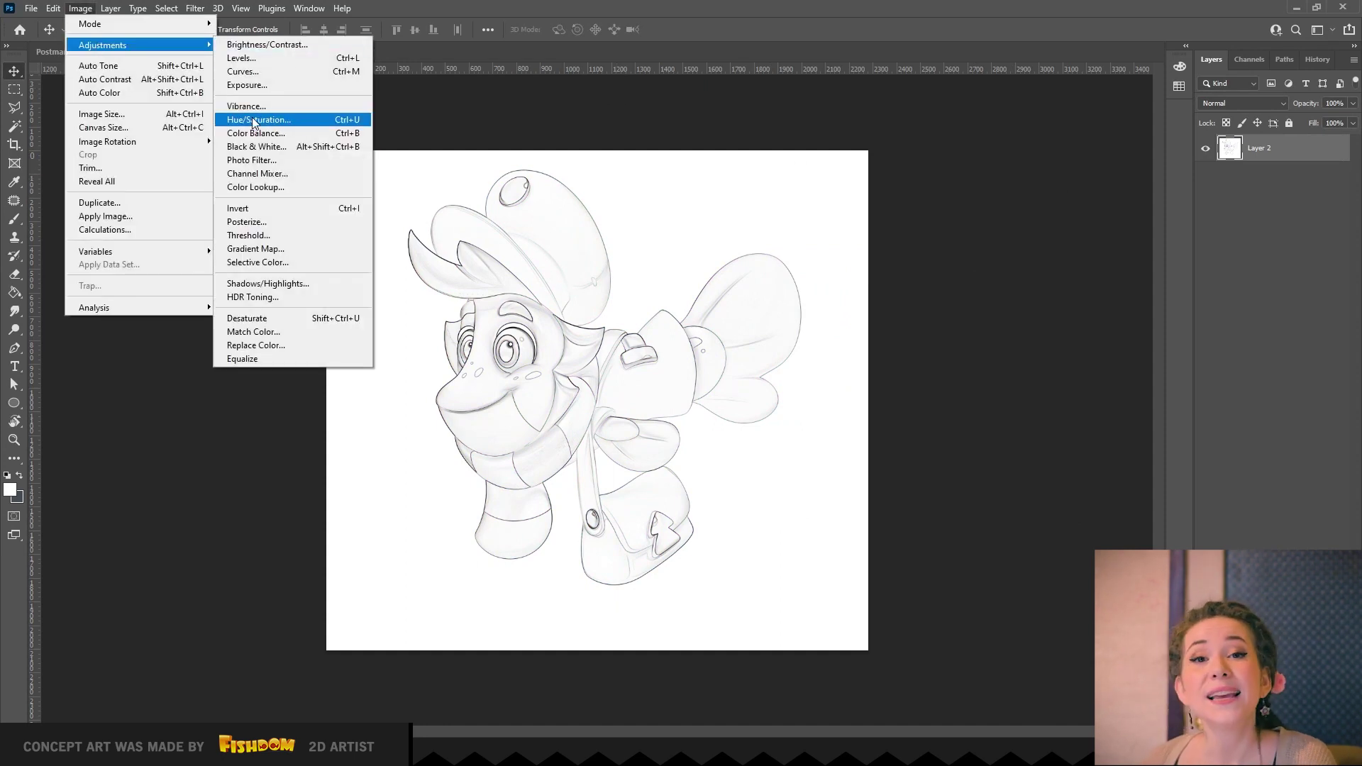
left_click(499, 112)
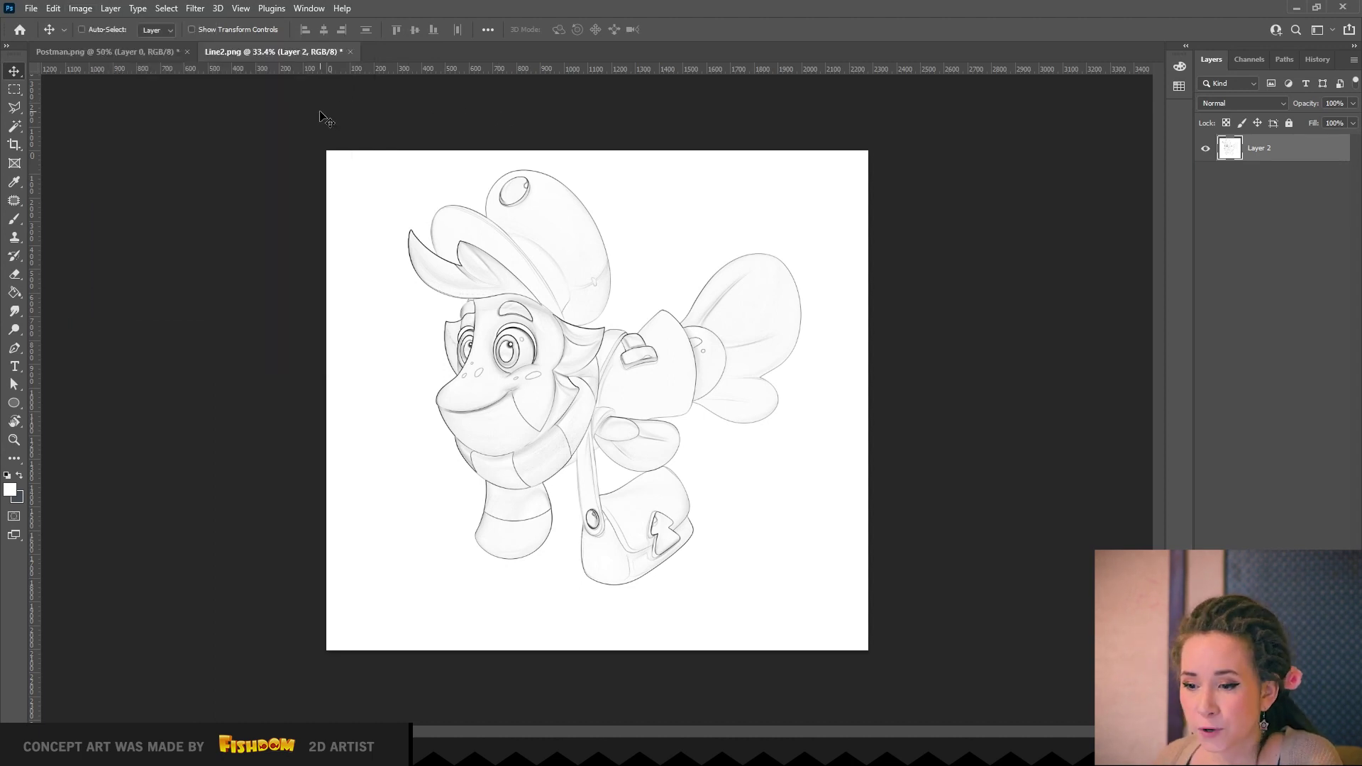
Invert the line art to white on black and raise its brightness and contrast
left_click(82, 9)
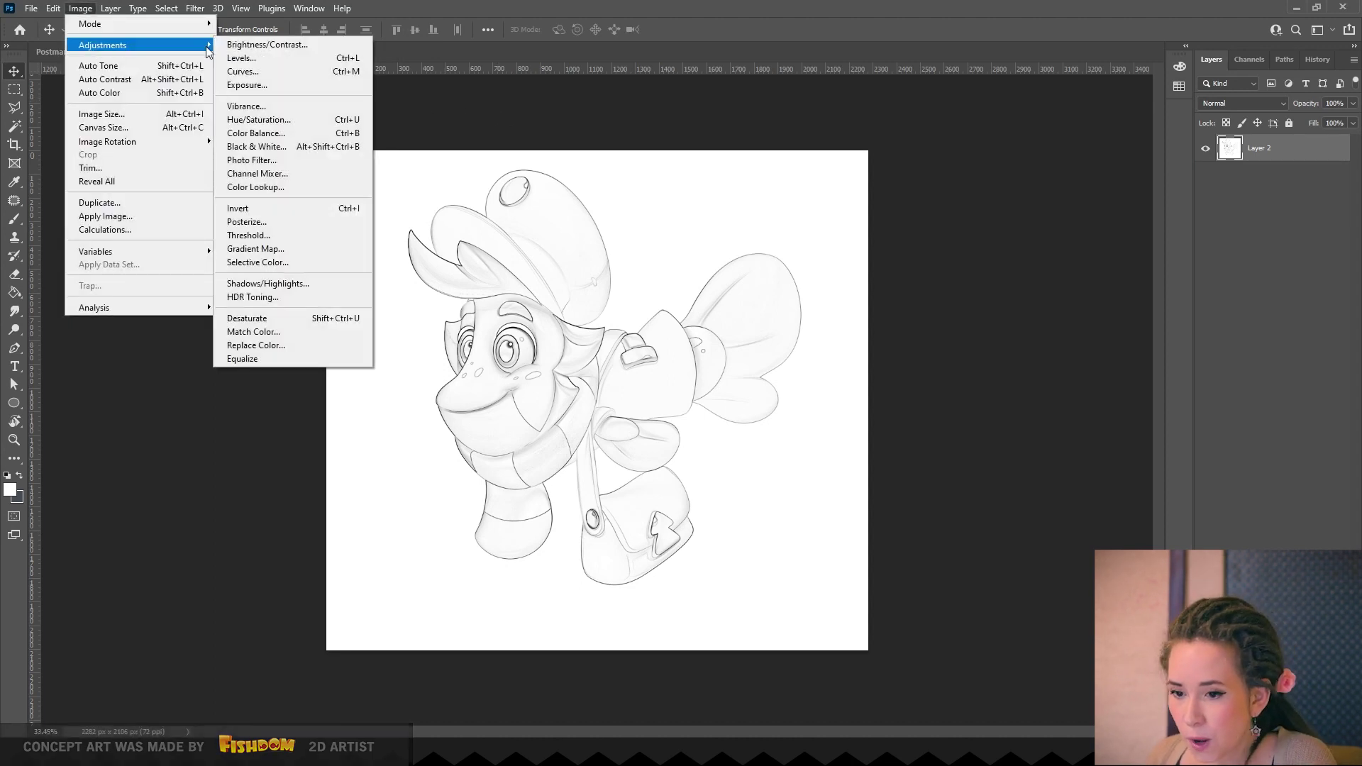
left_click(298, 209)
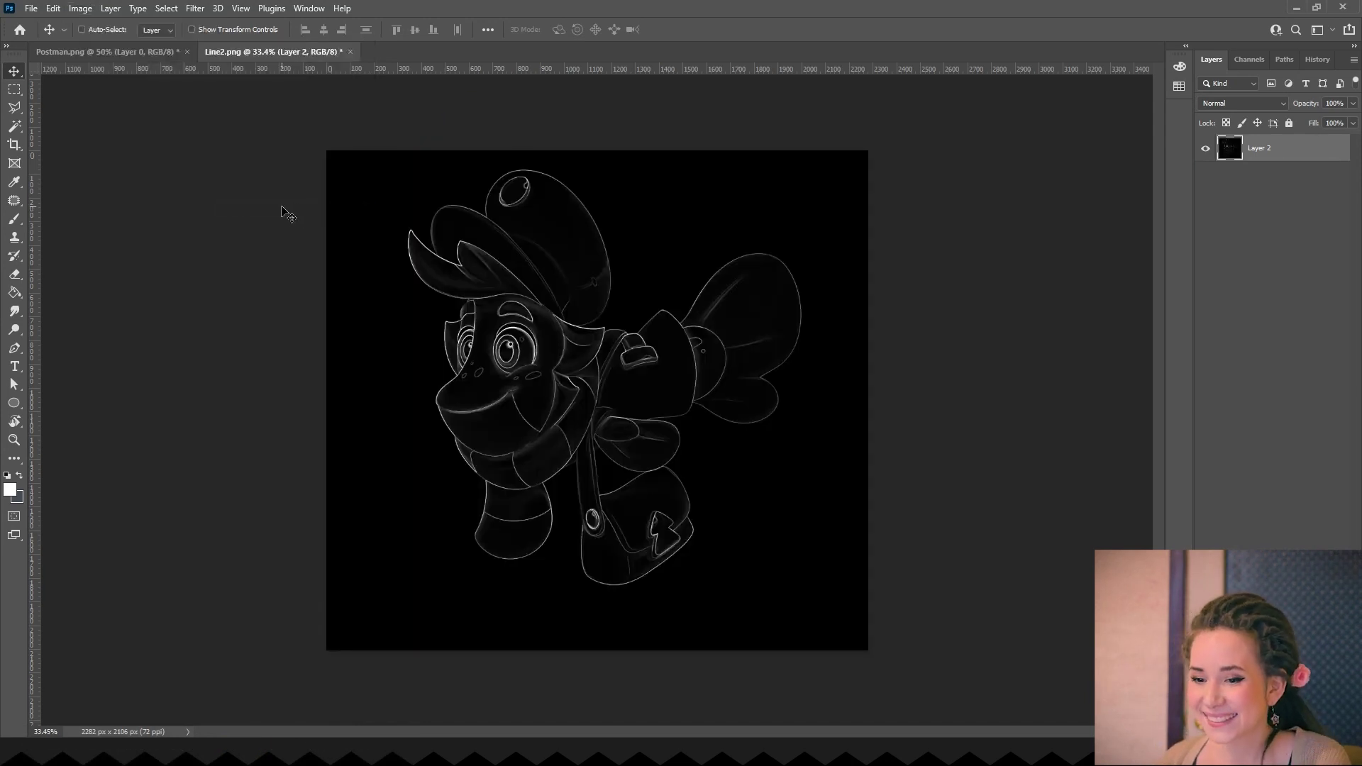
left_click(77, 8)
mouse_move(102, 45)
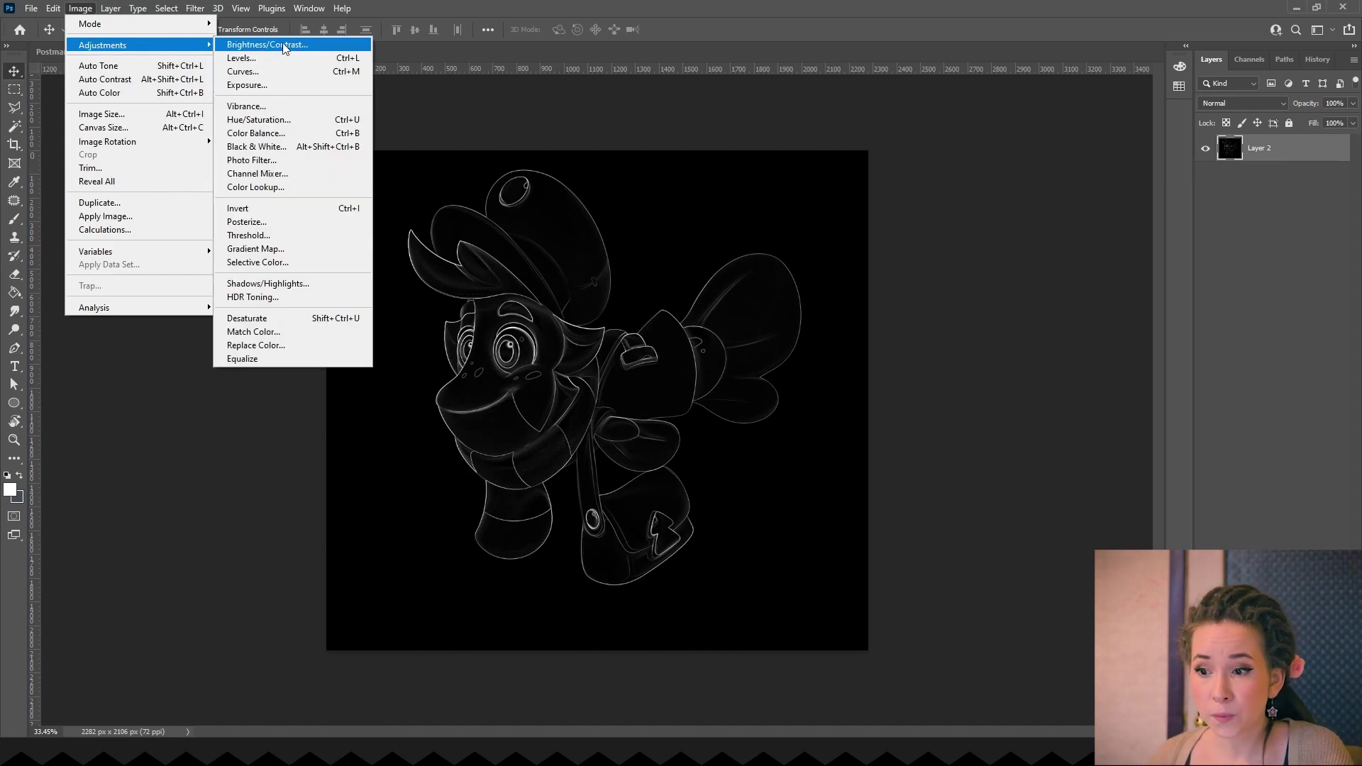
left_click(310, 47)
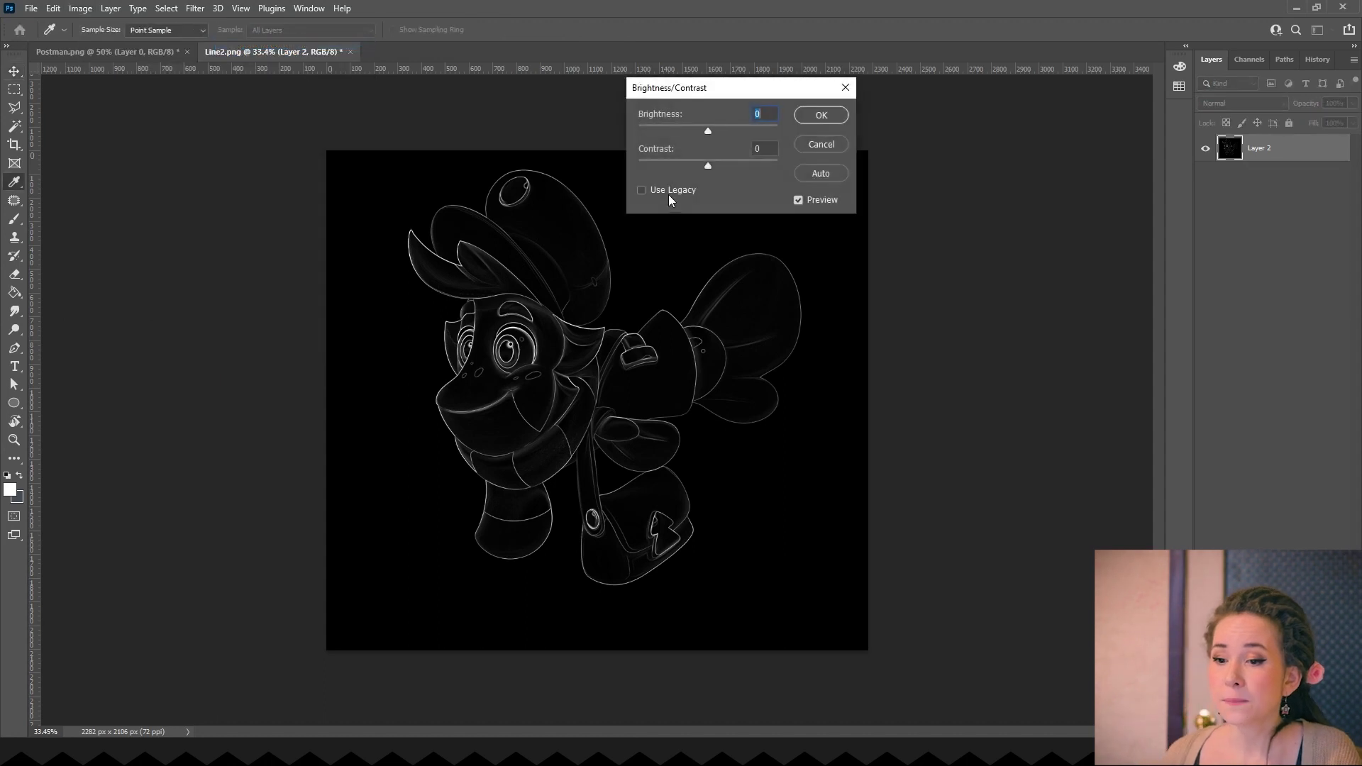
left_click_drag(708, 131, 787, 133)
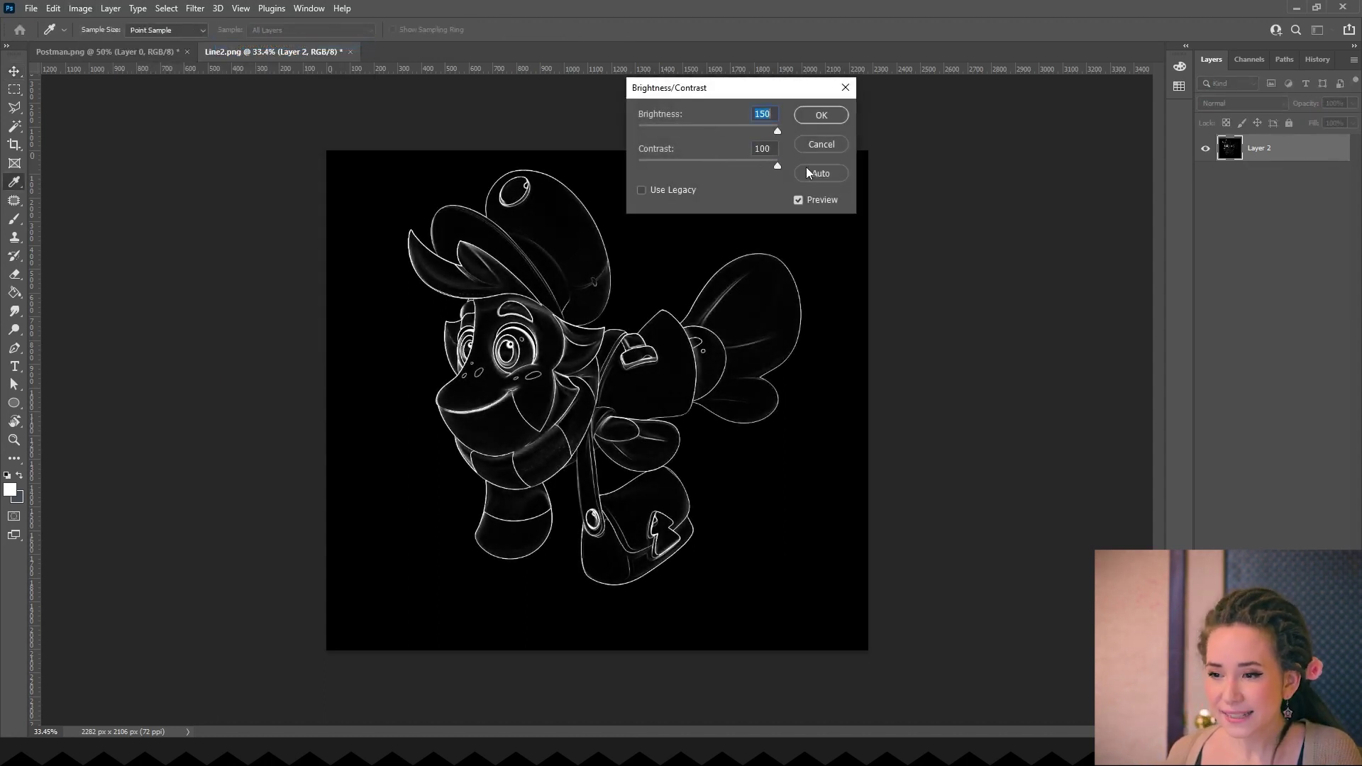
left_click(822, 116)
key("v")
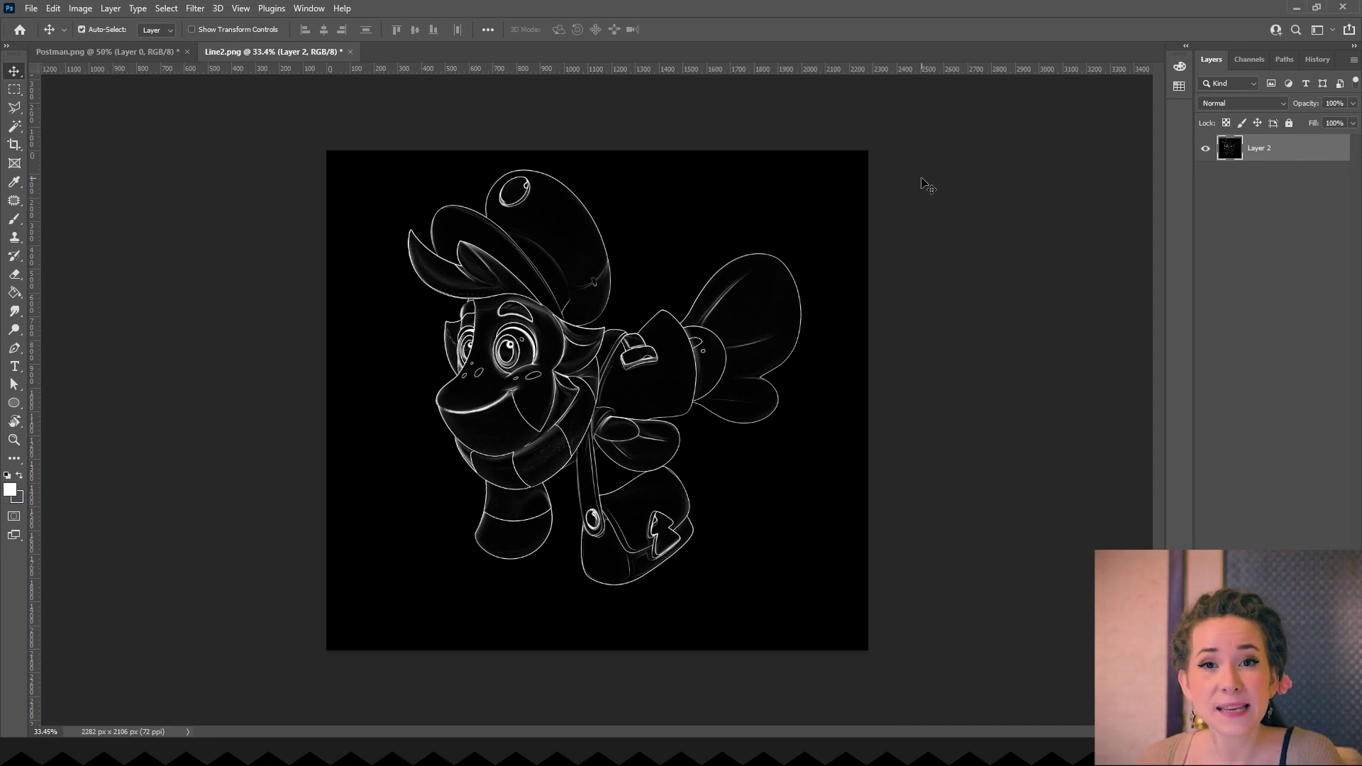
key("ctrl+a")
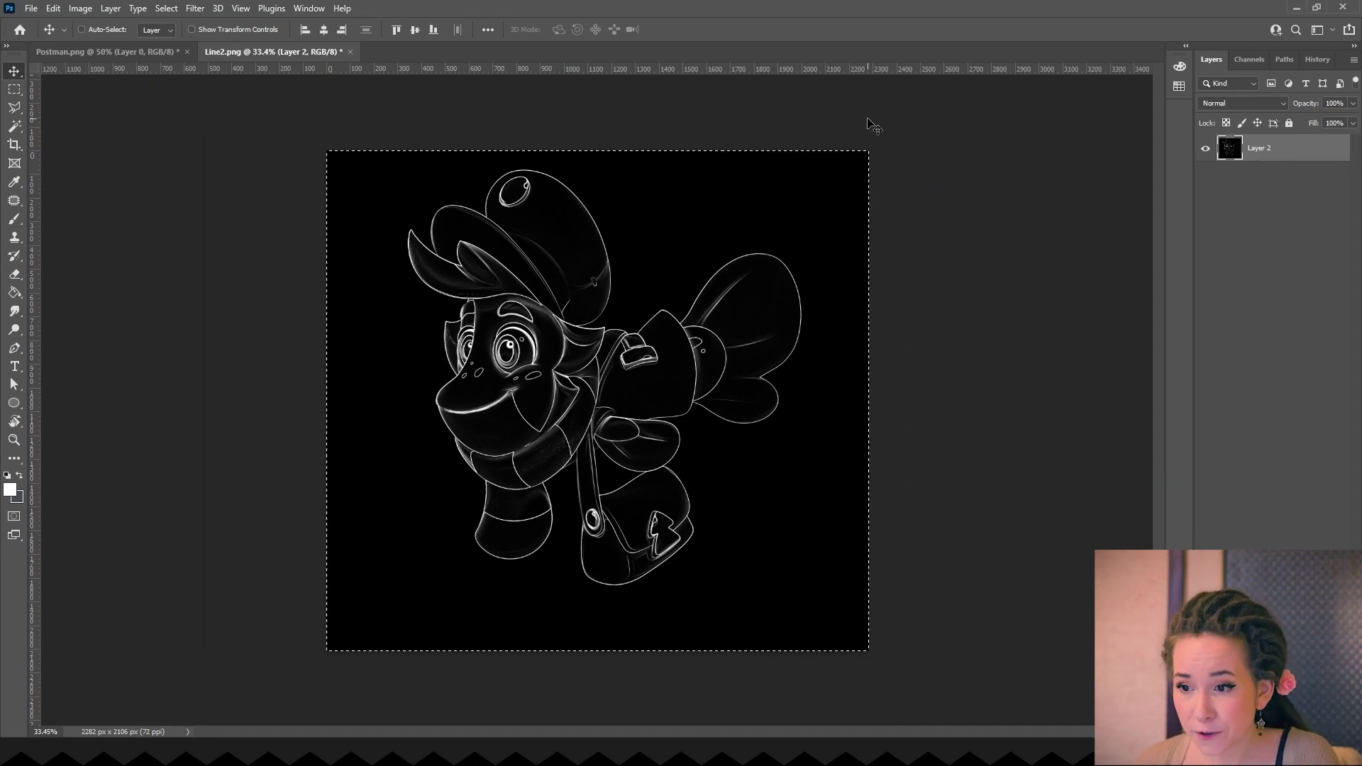
Copy the line drawing and hide the original line-art layer
key("ctrl")
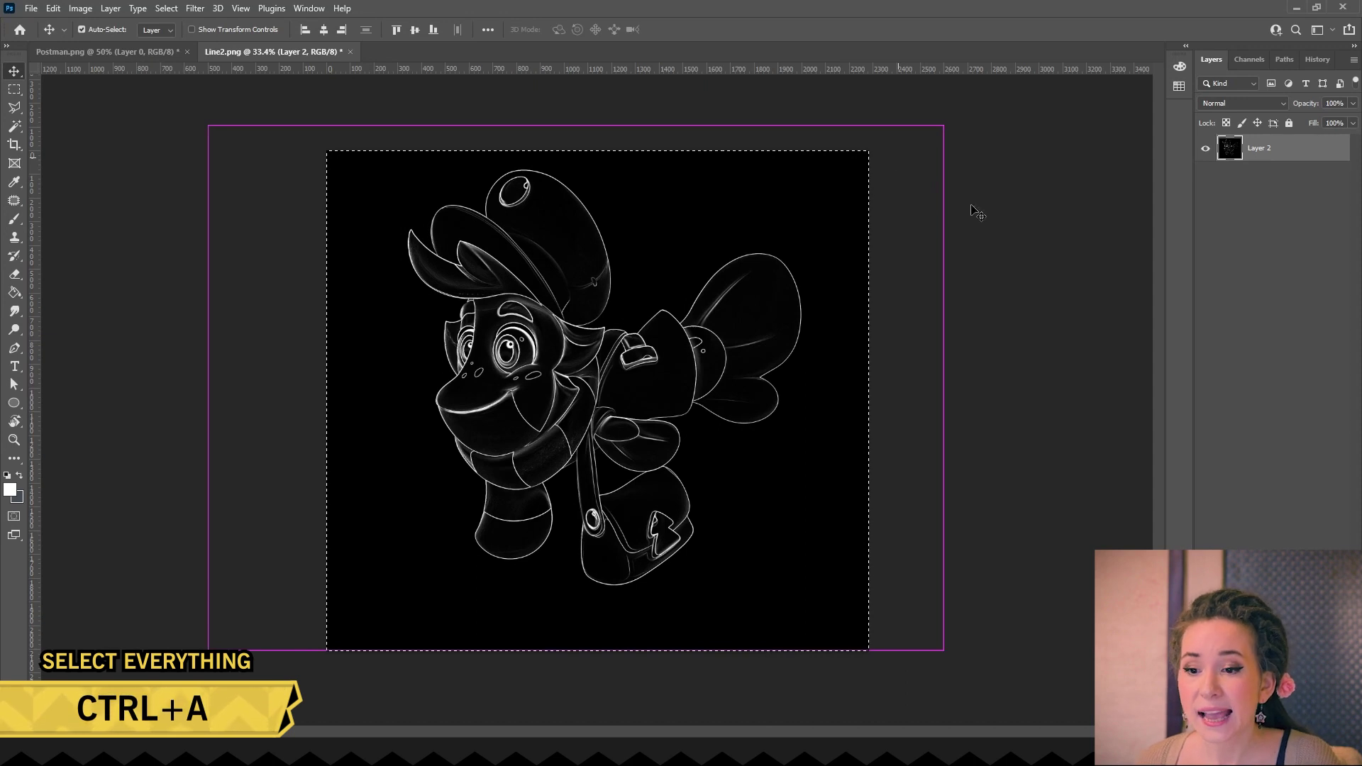
key("ctrl+c")
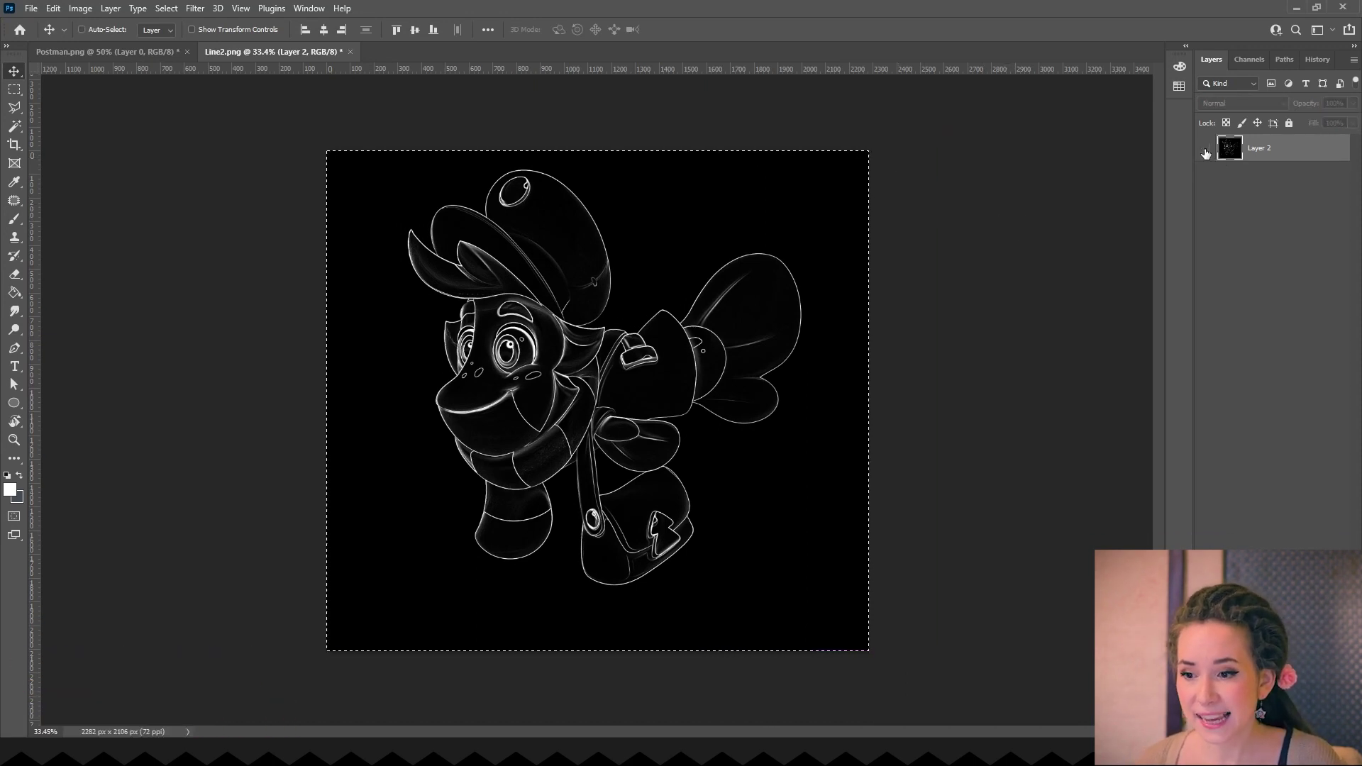
left_click(1205, 149)
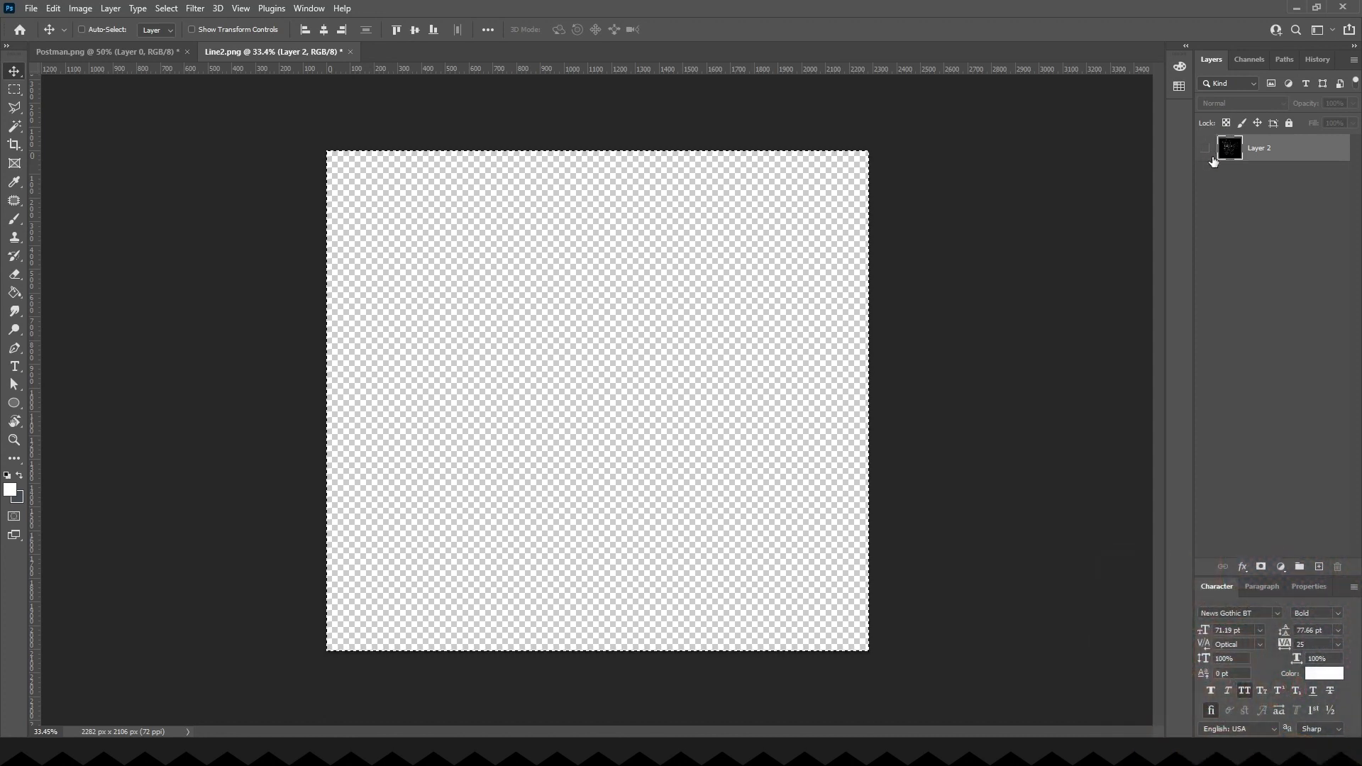
Add a pure white Solid Color fill layer
left_click(1279, 568)
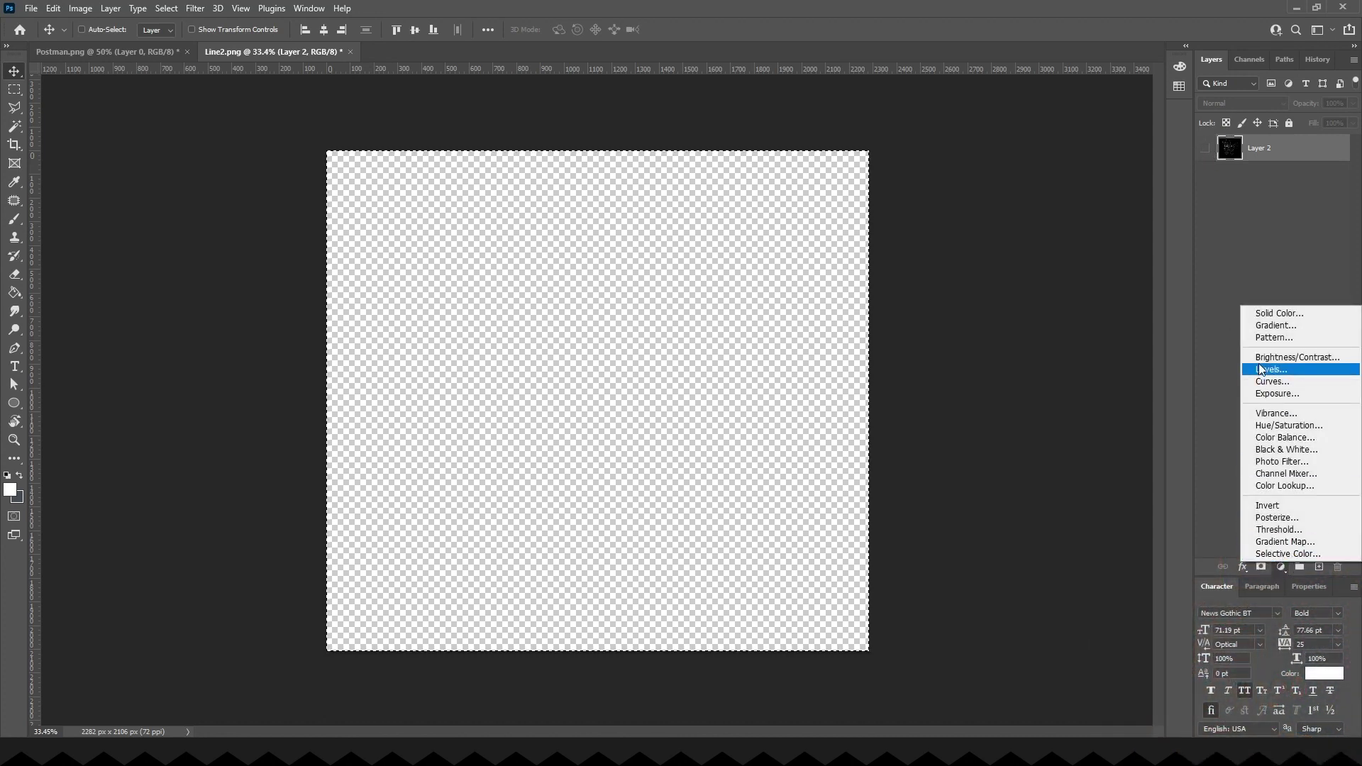
left_click(1277, 313)
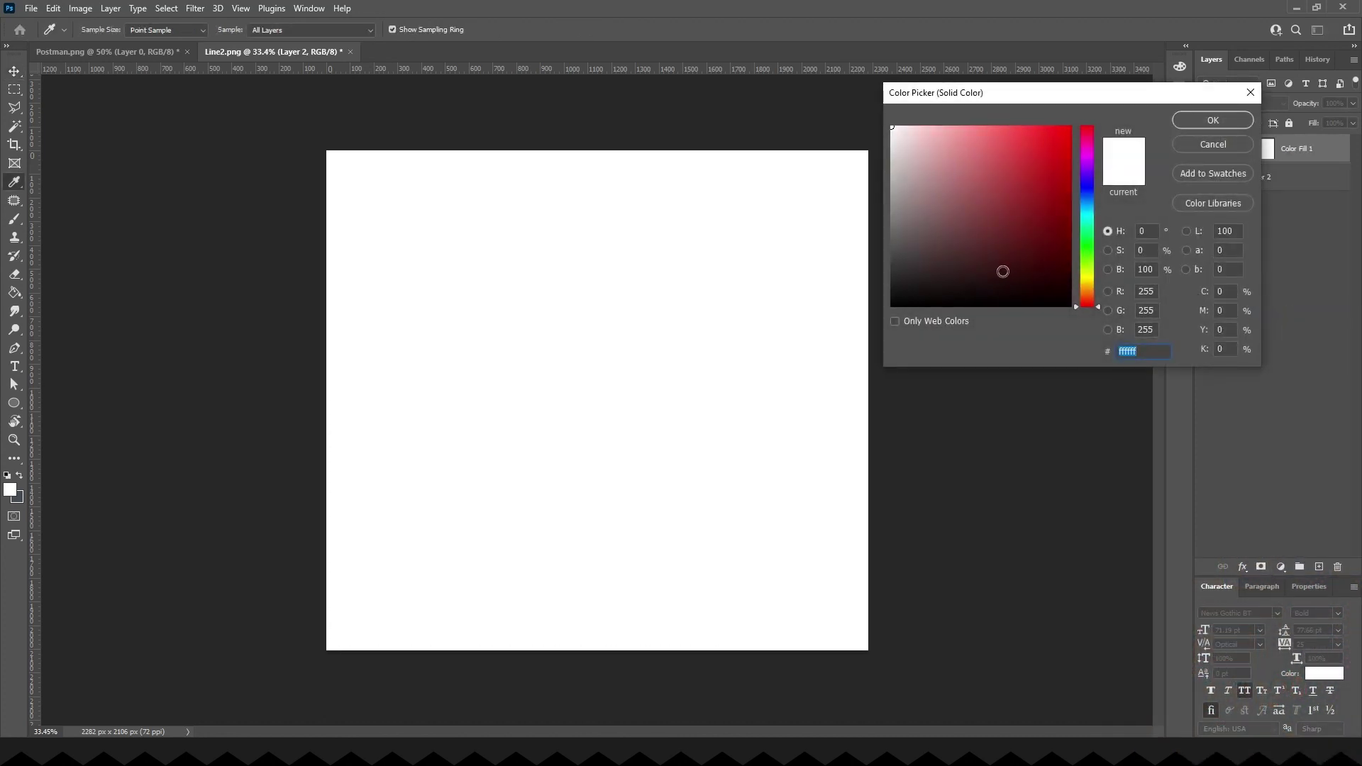
left_click_drag(1003, 271, 890, 125)
left_click(1203, 122)
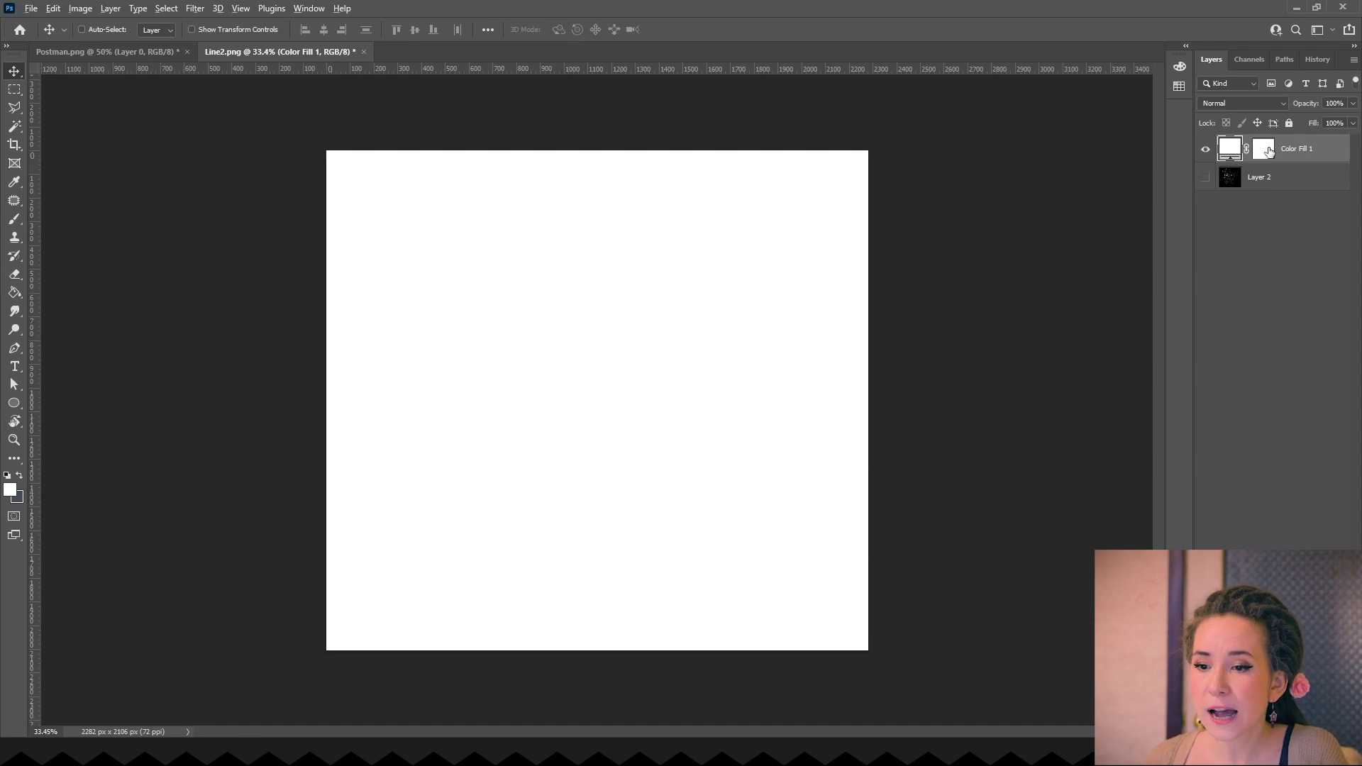
Paste the copied line art into the white fill layer's mask
left_click(1264, 154)
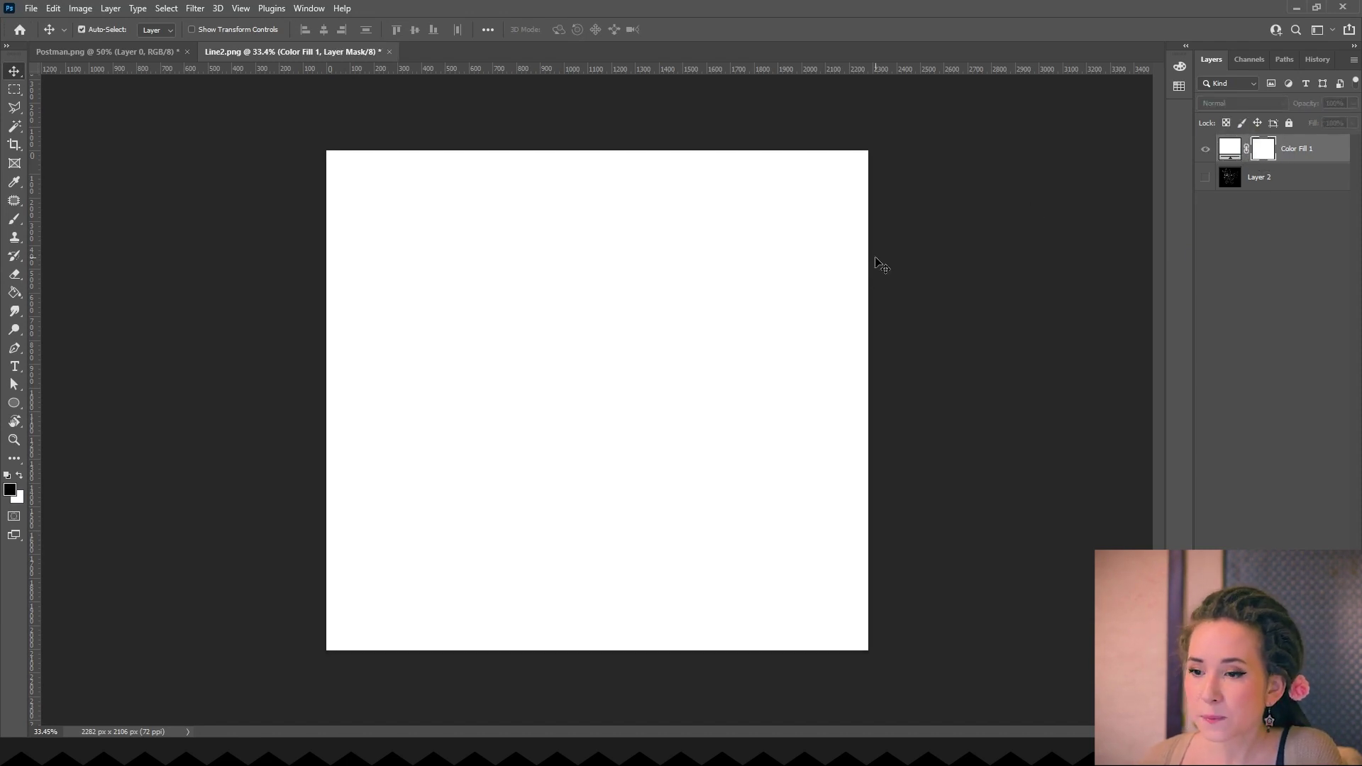
key("ctrl+v")
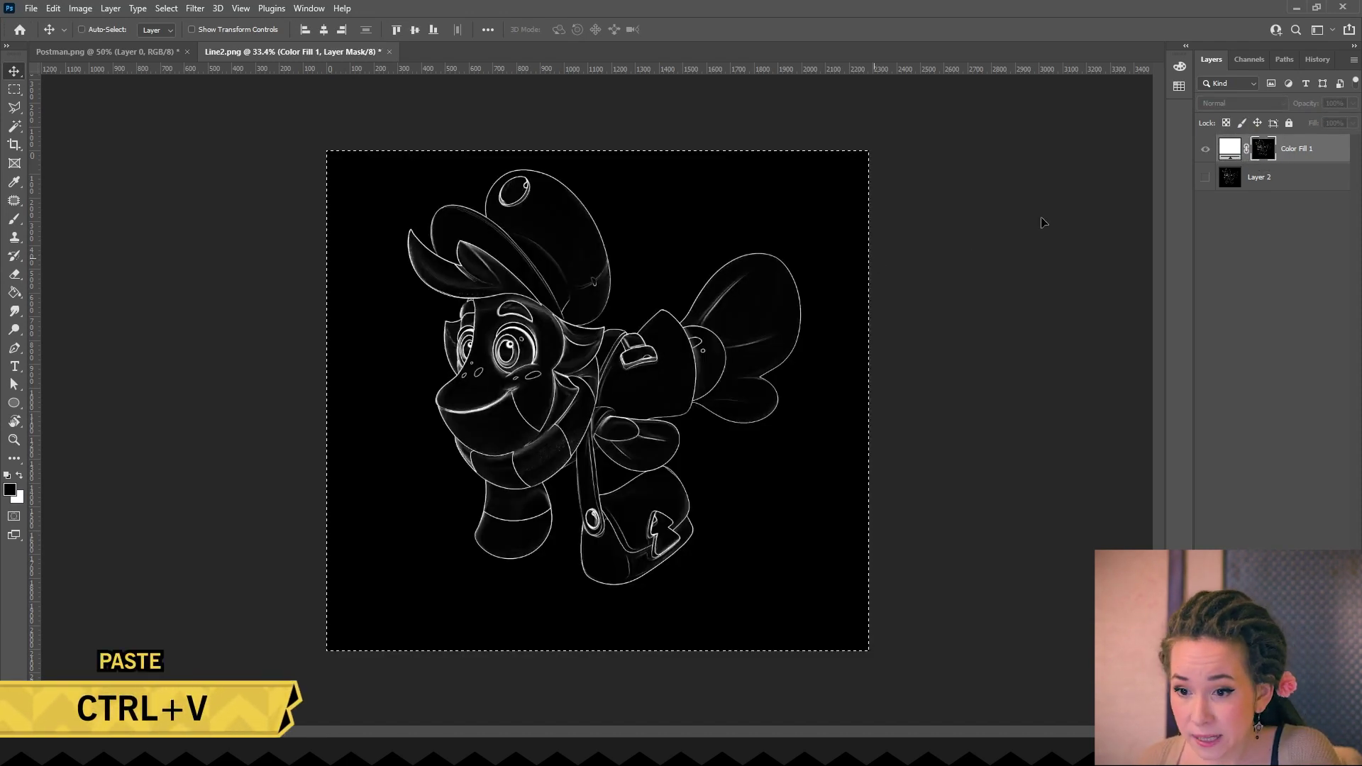
left_click(1230, 147)
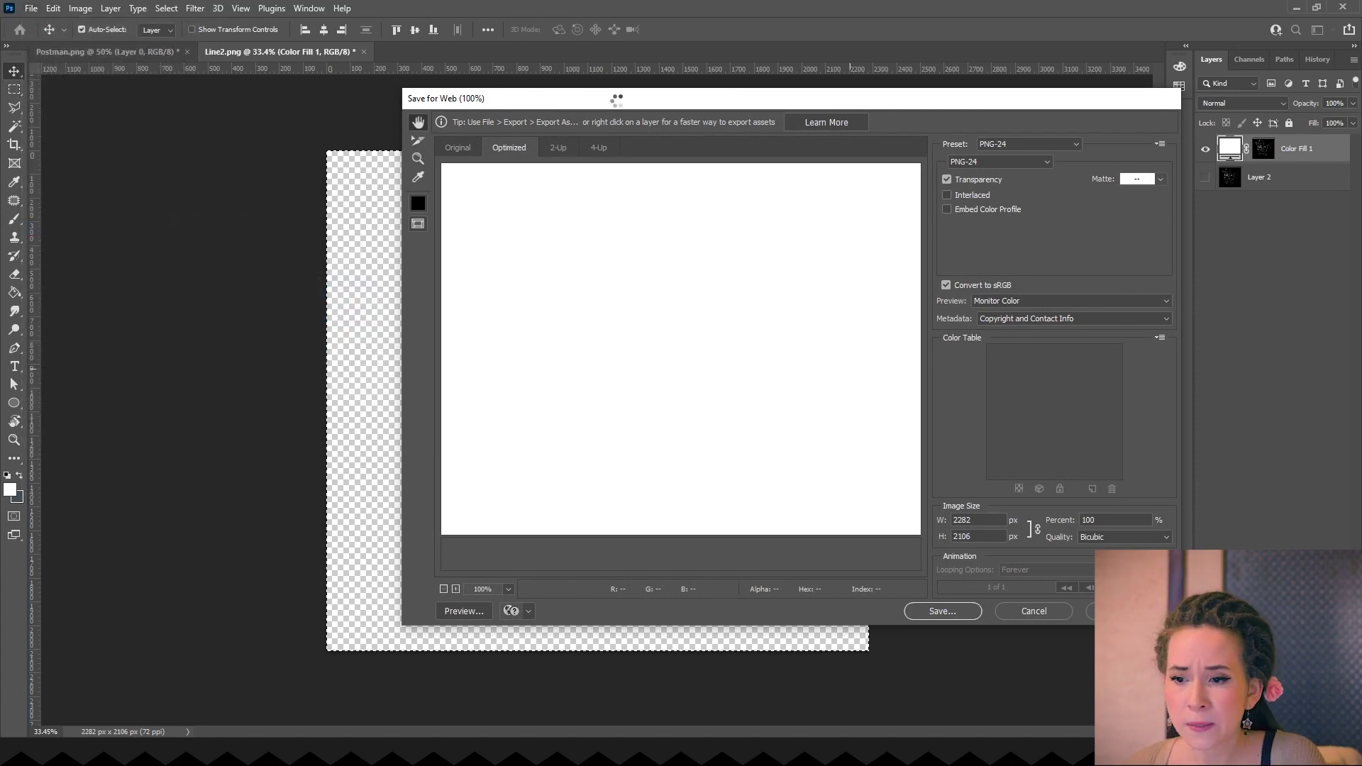
Set the Save for Web export format to PNG-24
left_click(987, 161)
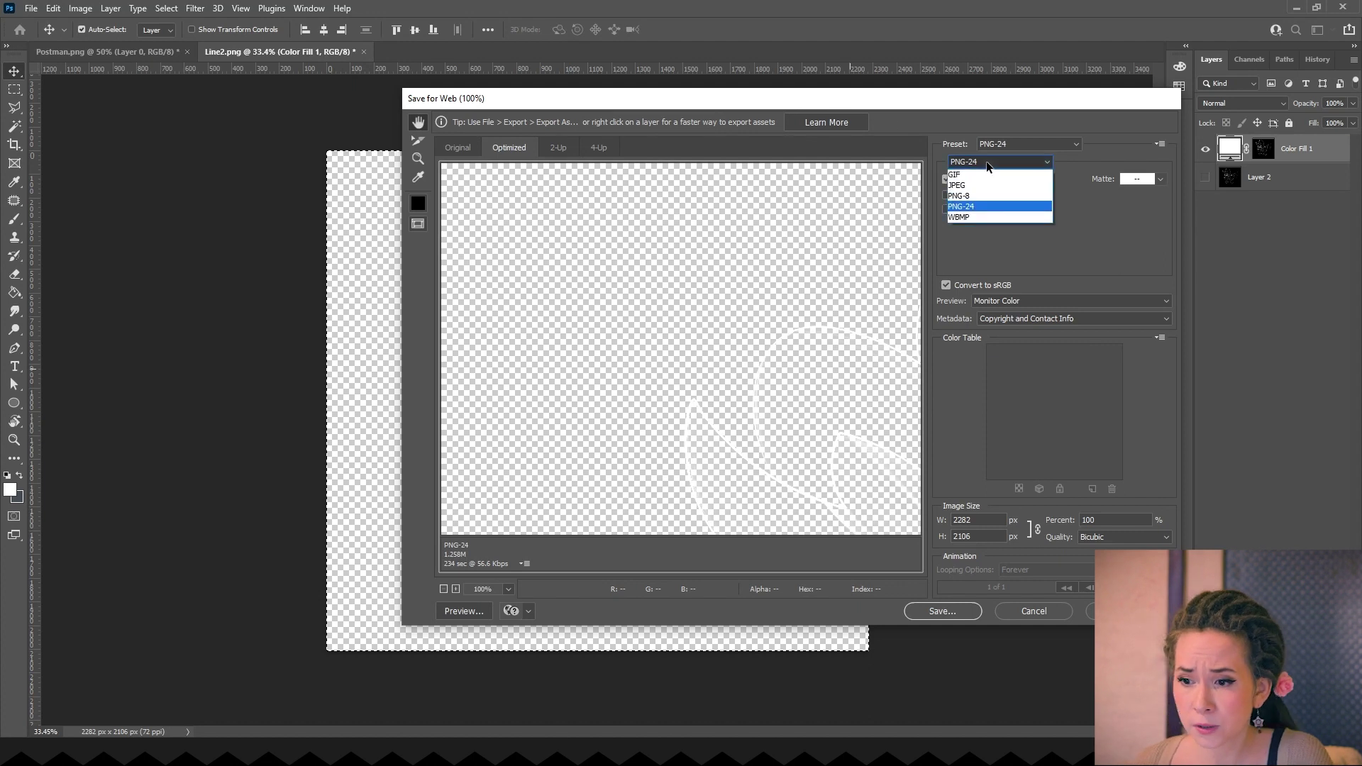
left_click(959, 209)
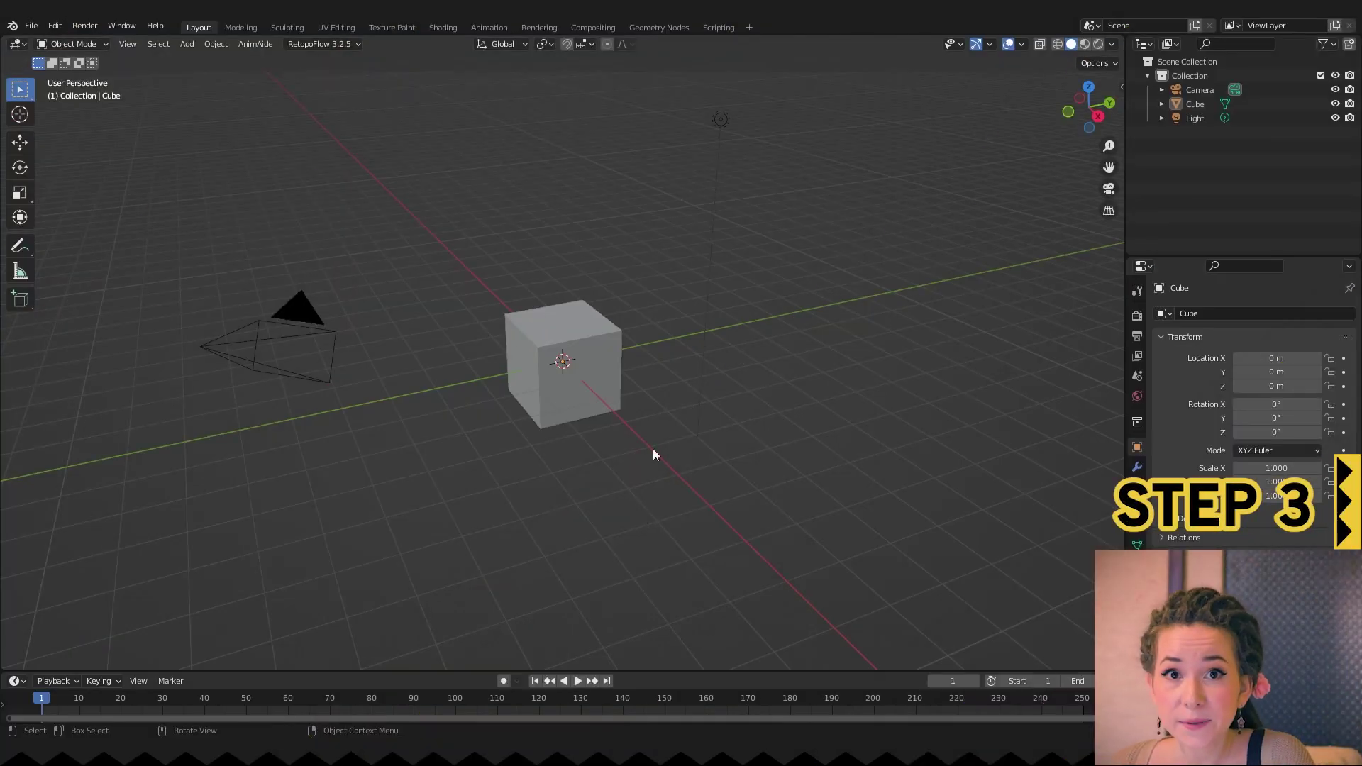
Delete the default camera, cube and light
left_click_drag(841, 134, 202, 538)
key("x")
left_click(436, 441)
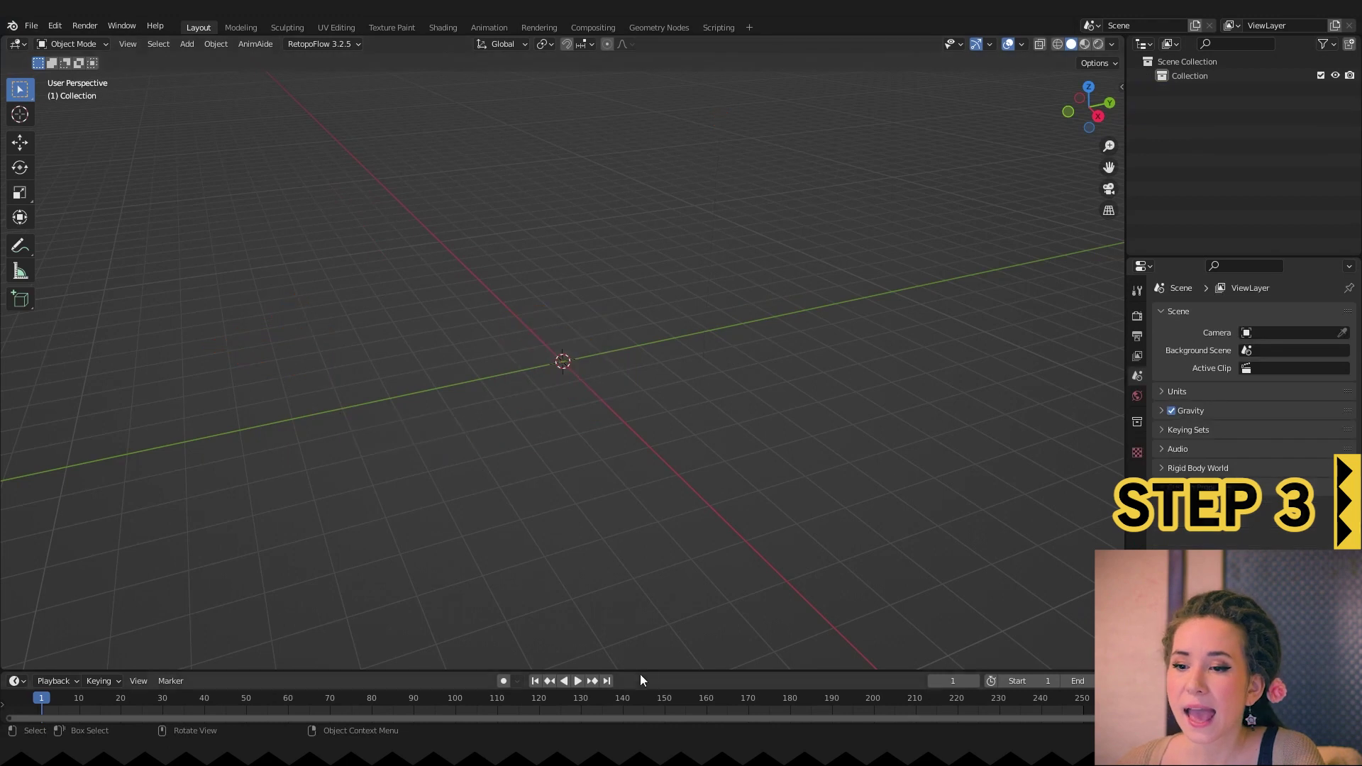
Merge the timeline area into the 3D viewport
left_click_drag(638, 674, 636, 544)
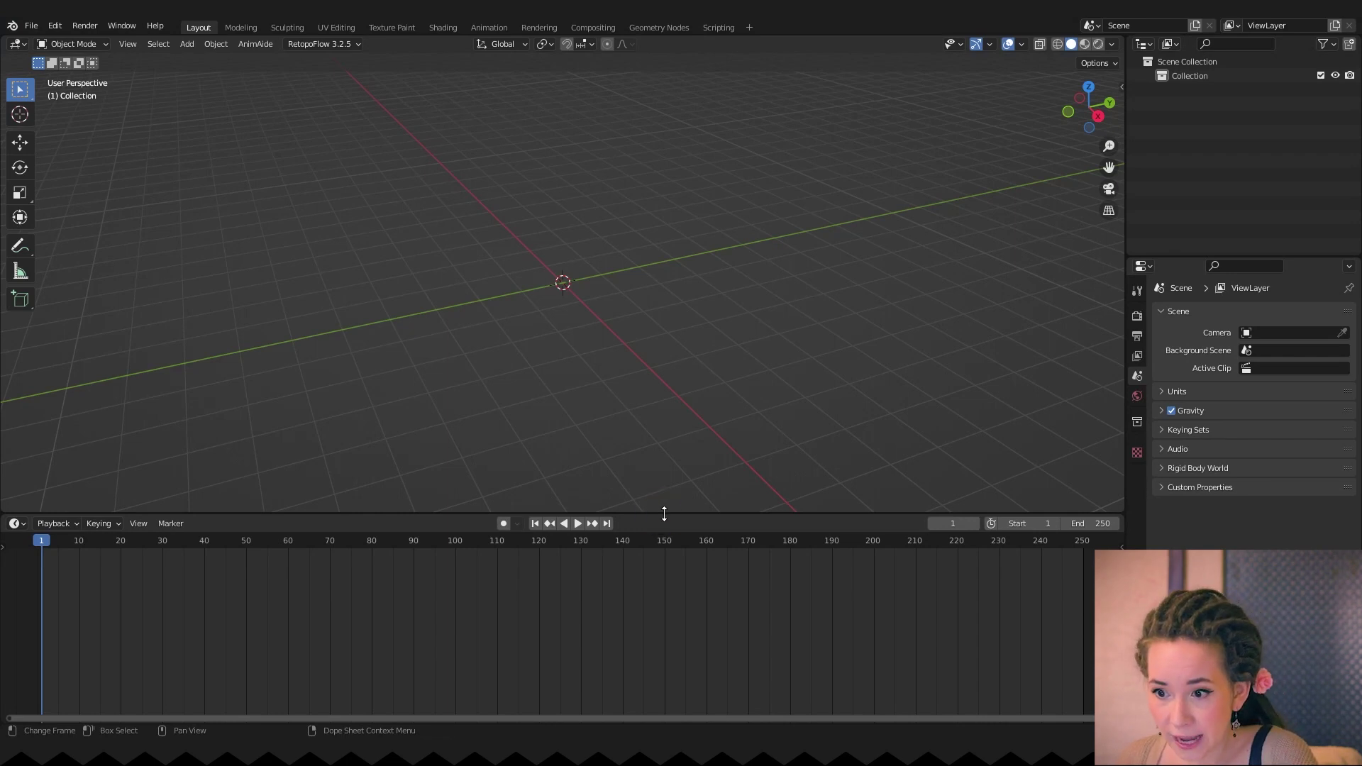
right_click(668, 515)
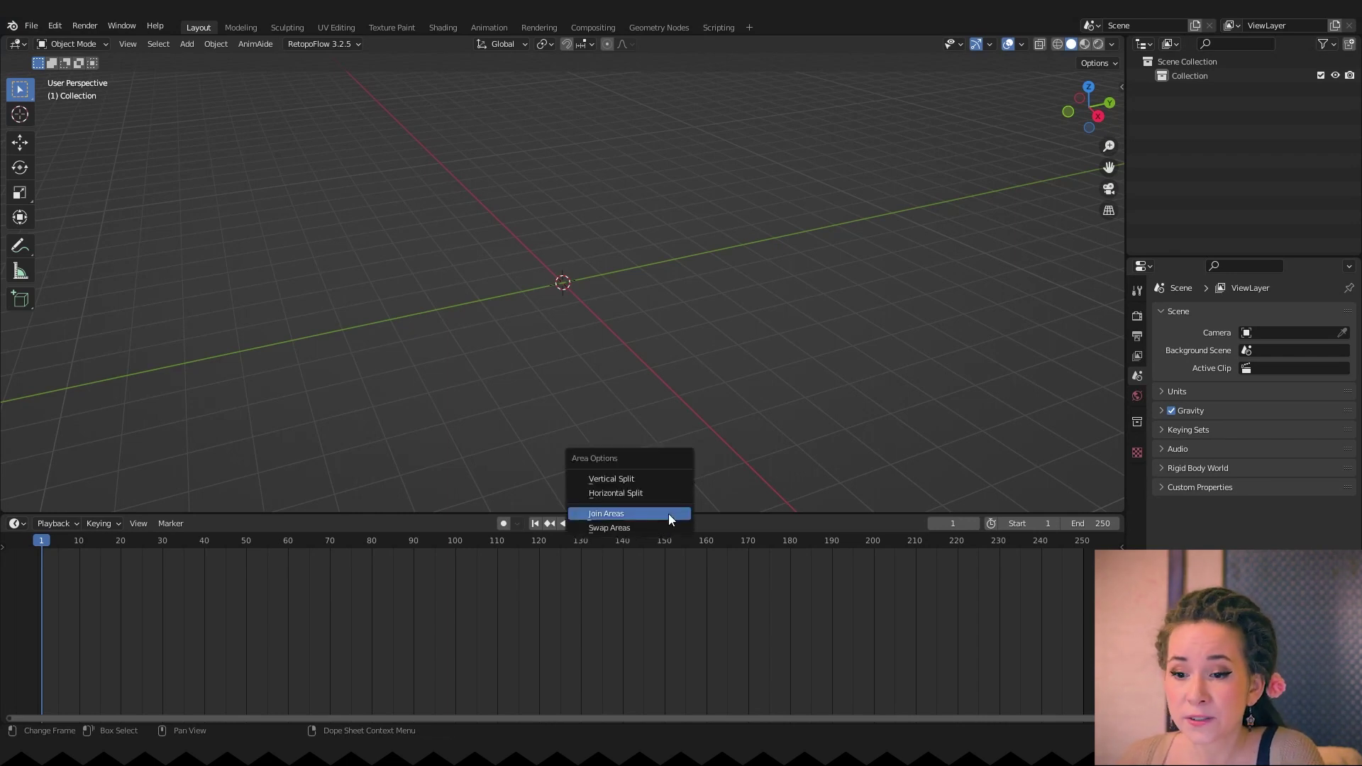
left_click(612, 515)
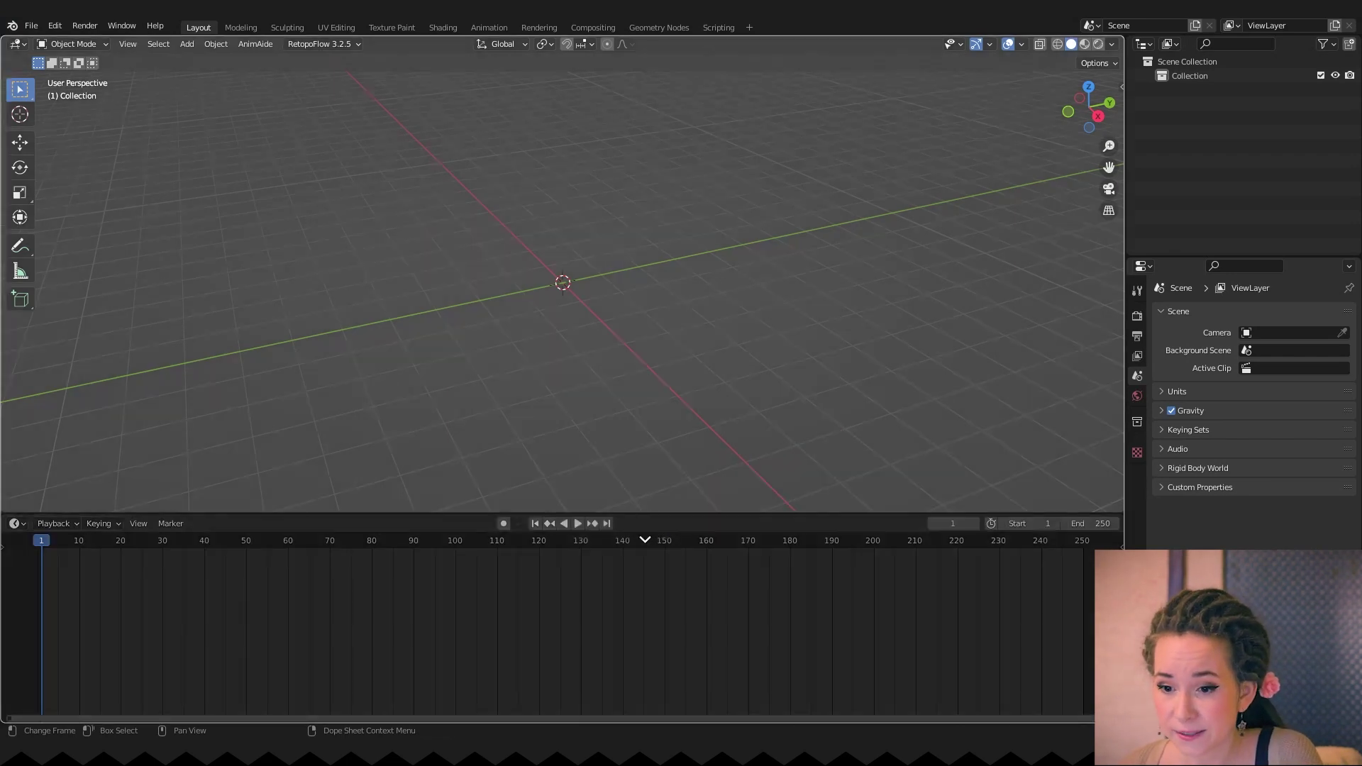
left_click(647, 591)
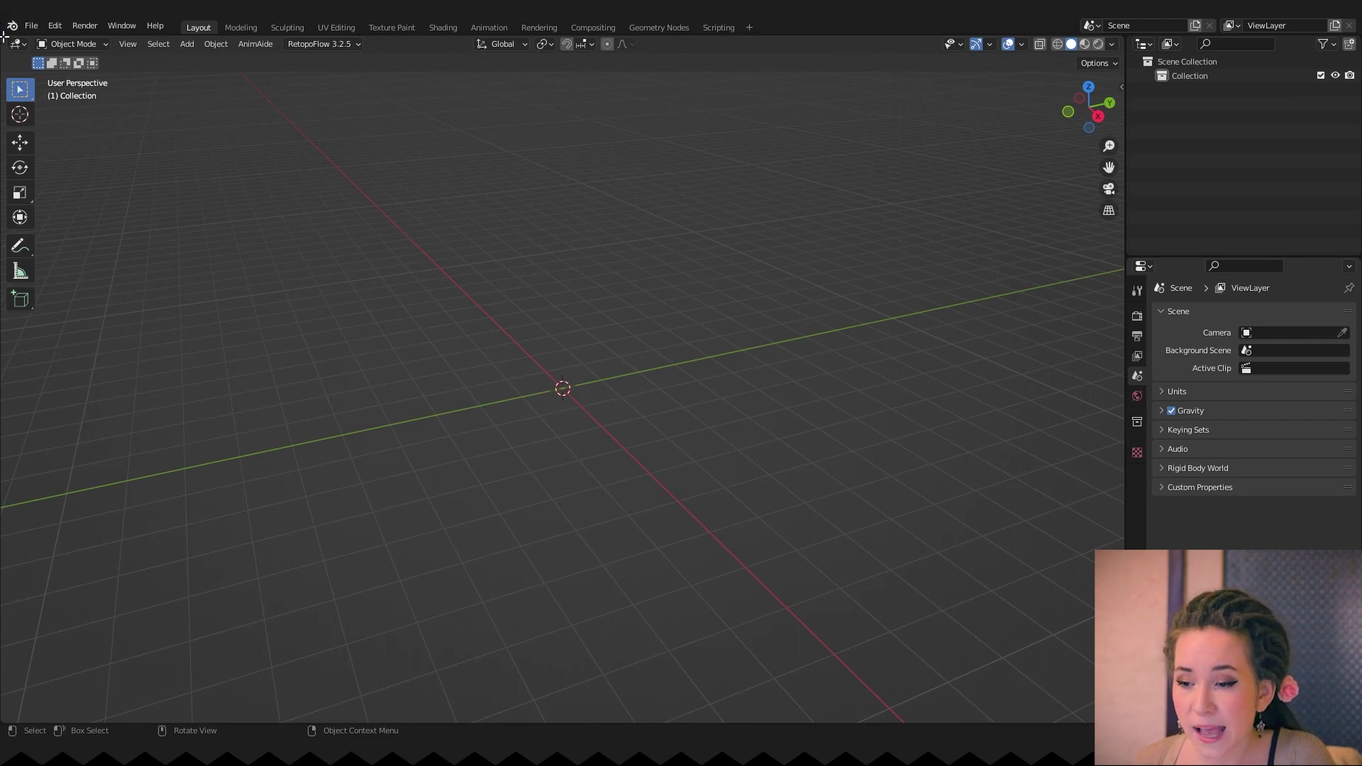
Split the viewport into three views and make the lower-left one an Image Editor
left_click_drag(4, 39, 396, 266)
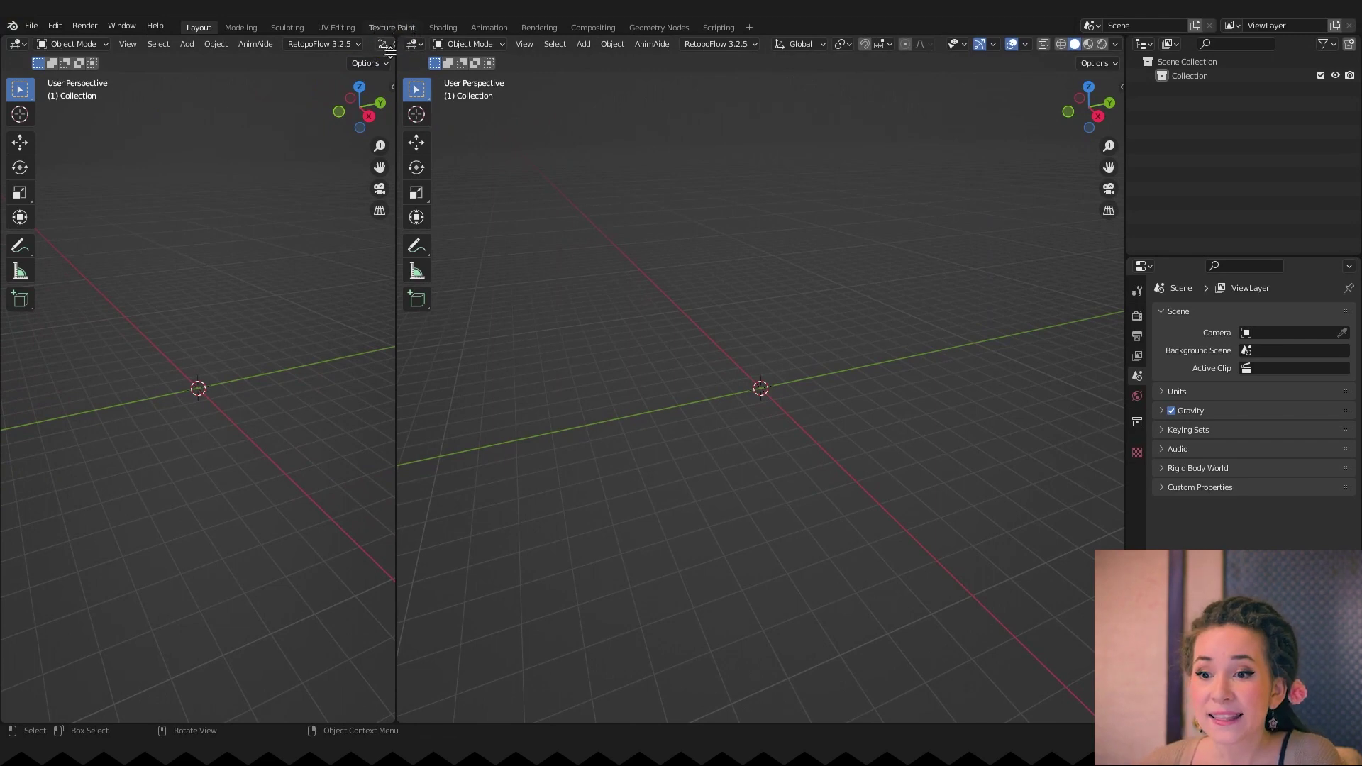
left_click_drag(388, 50, 274, 405)
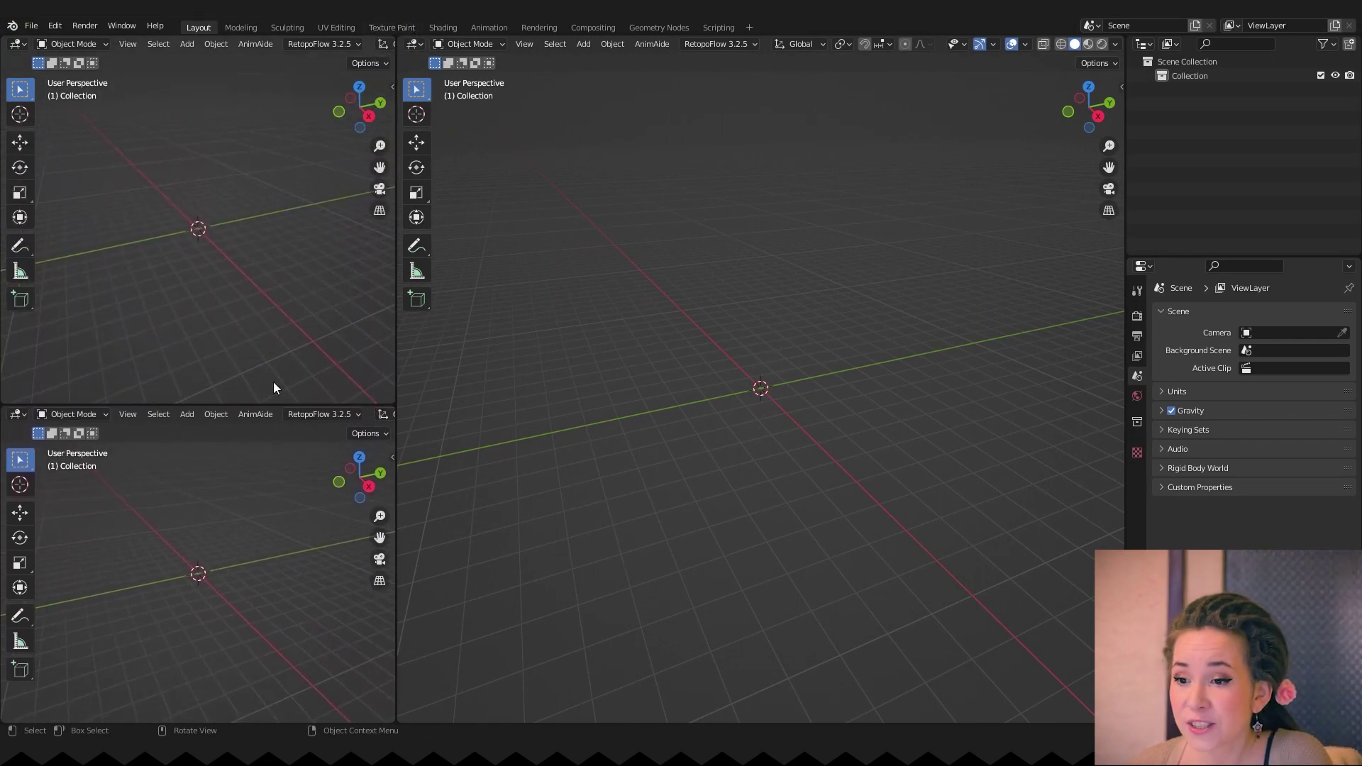
left_click(15, 414)
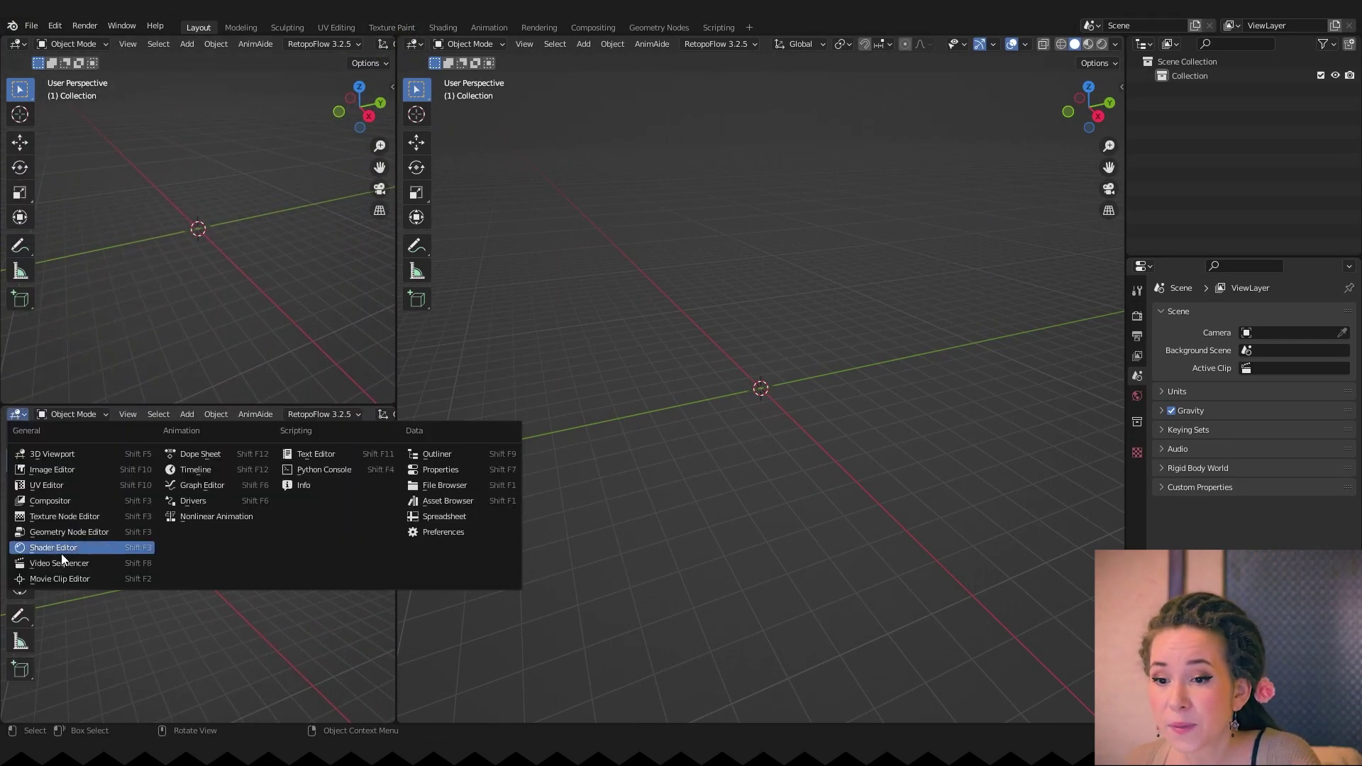
left_click(58, 467)
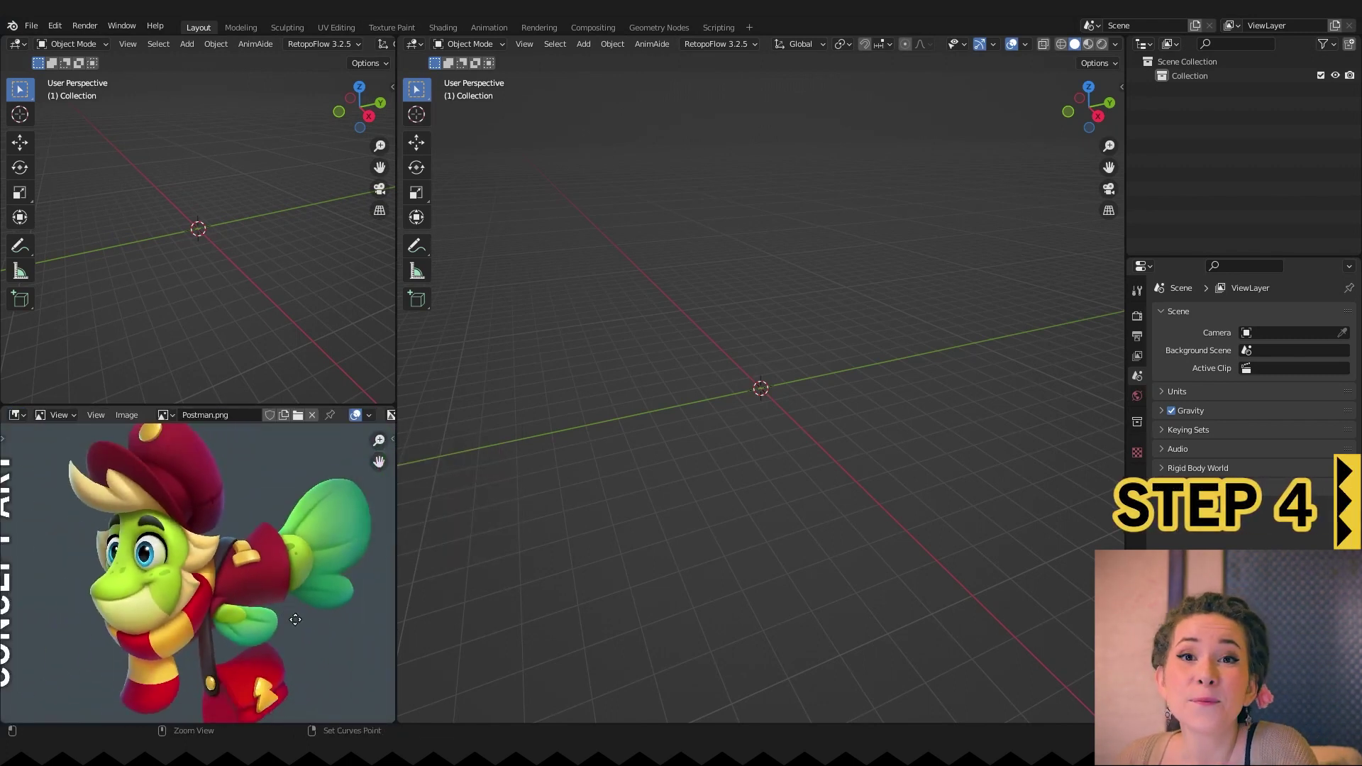
Add a UV sphere and a camera to the scene
key("shift+a")
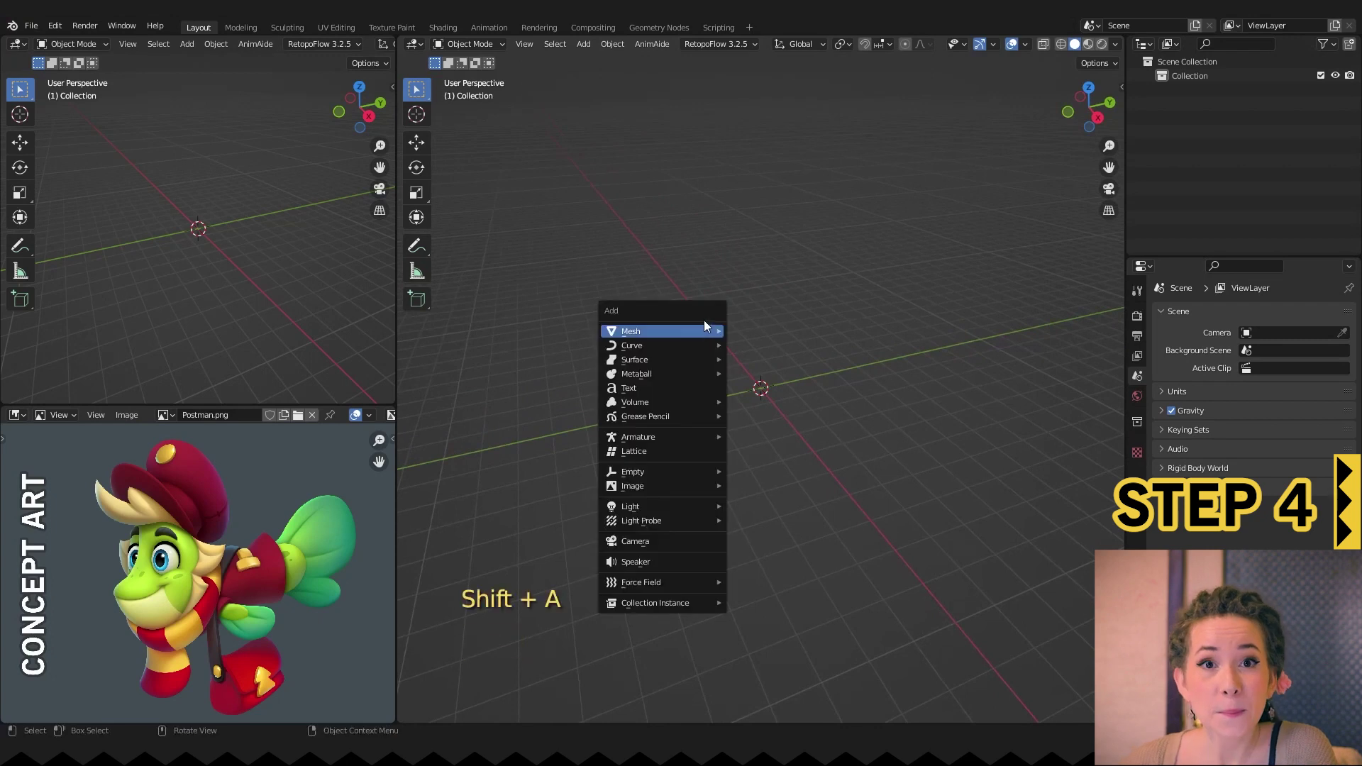
left_click(762, 373)
key("shift+a")
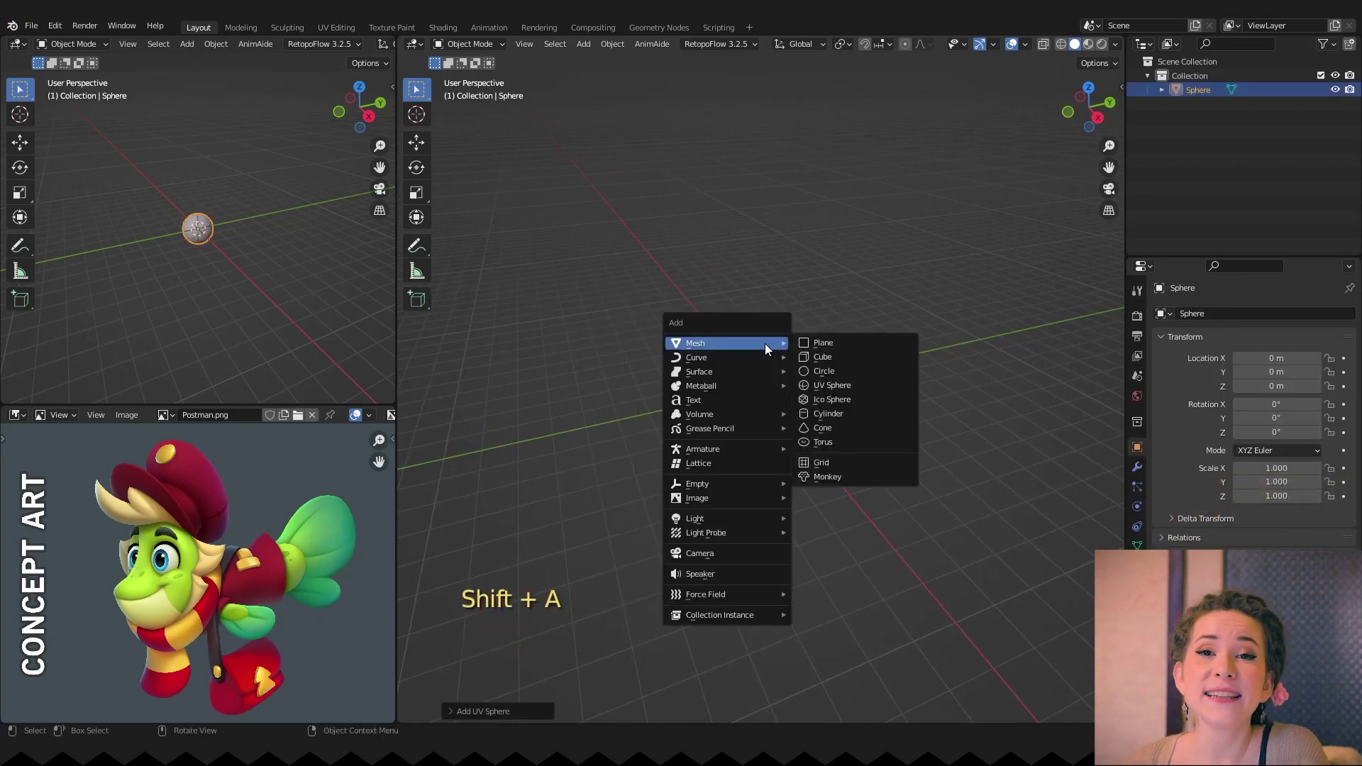
left_click(729, 553)
Move the camera away from the sphere to a new position
mouse_move(729, 555)
middle_mouse_down()
mouse_move(806, 441)
mouse_move(788, 450)
middle_mouse_up()
key("g")
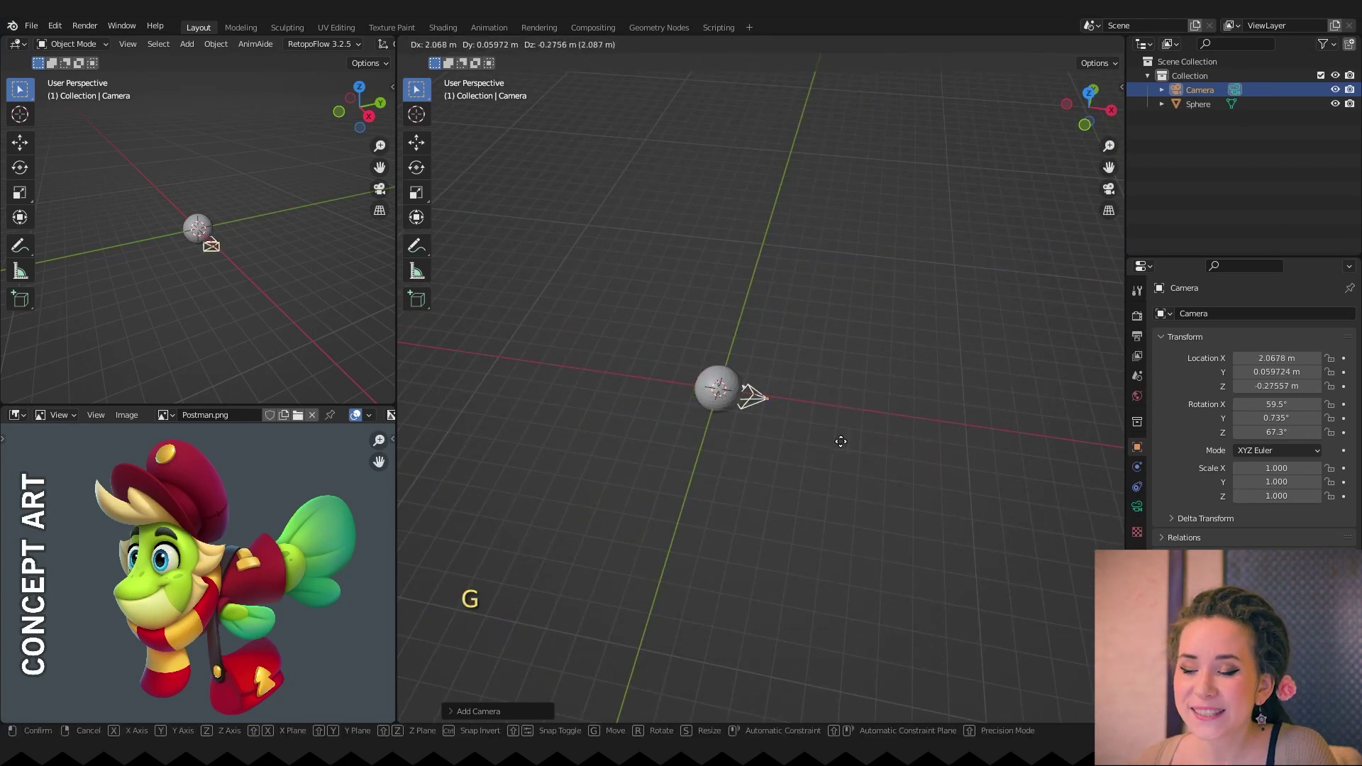
left_click(1070, 476)
middle_click_drag(1029, 468, 904, 435)
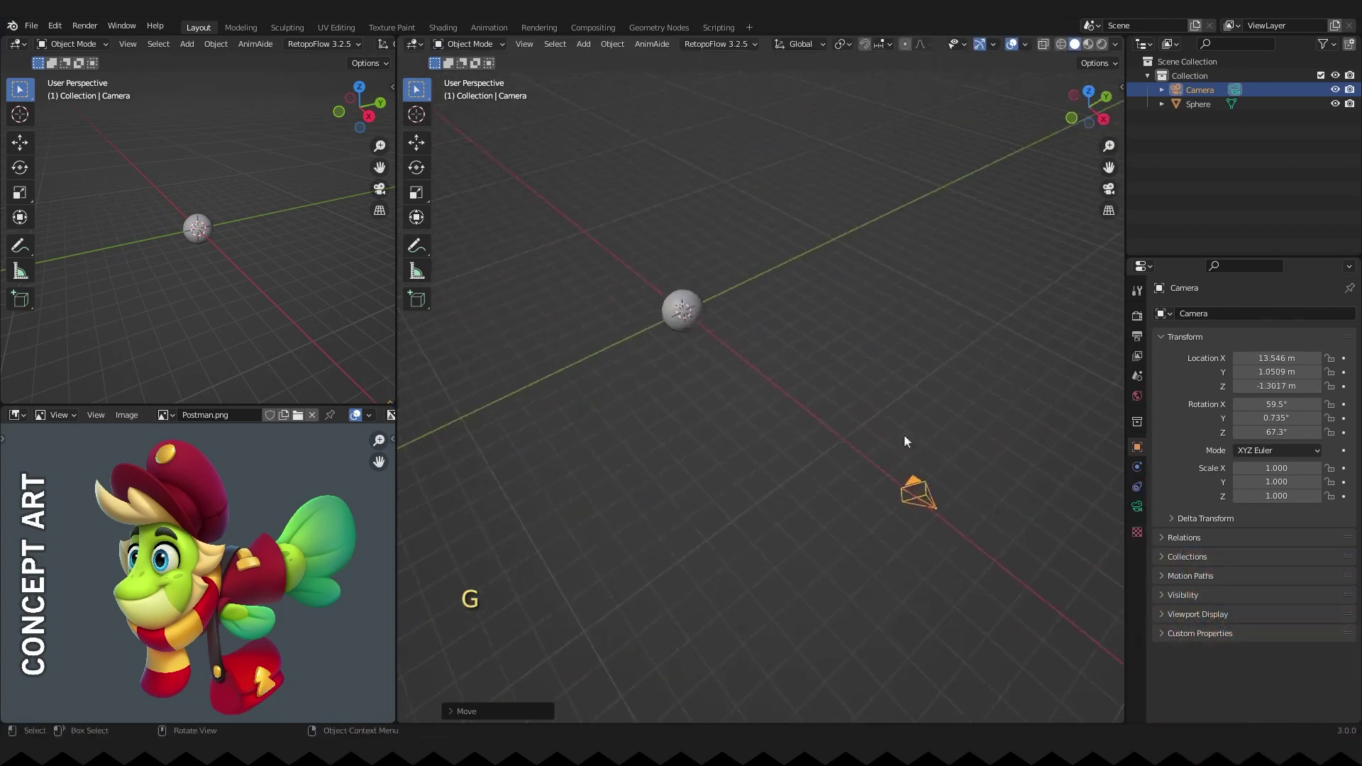
Set the camera's lens type to Orthographic
left_click(1137, 507)
left_click(1266, 360)
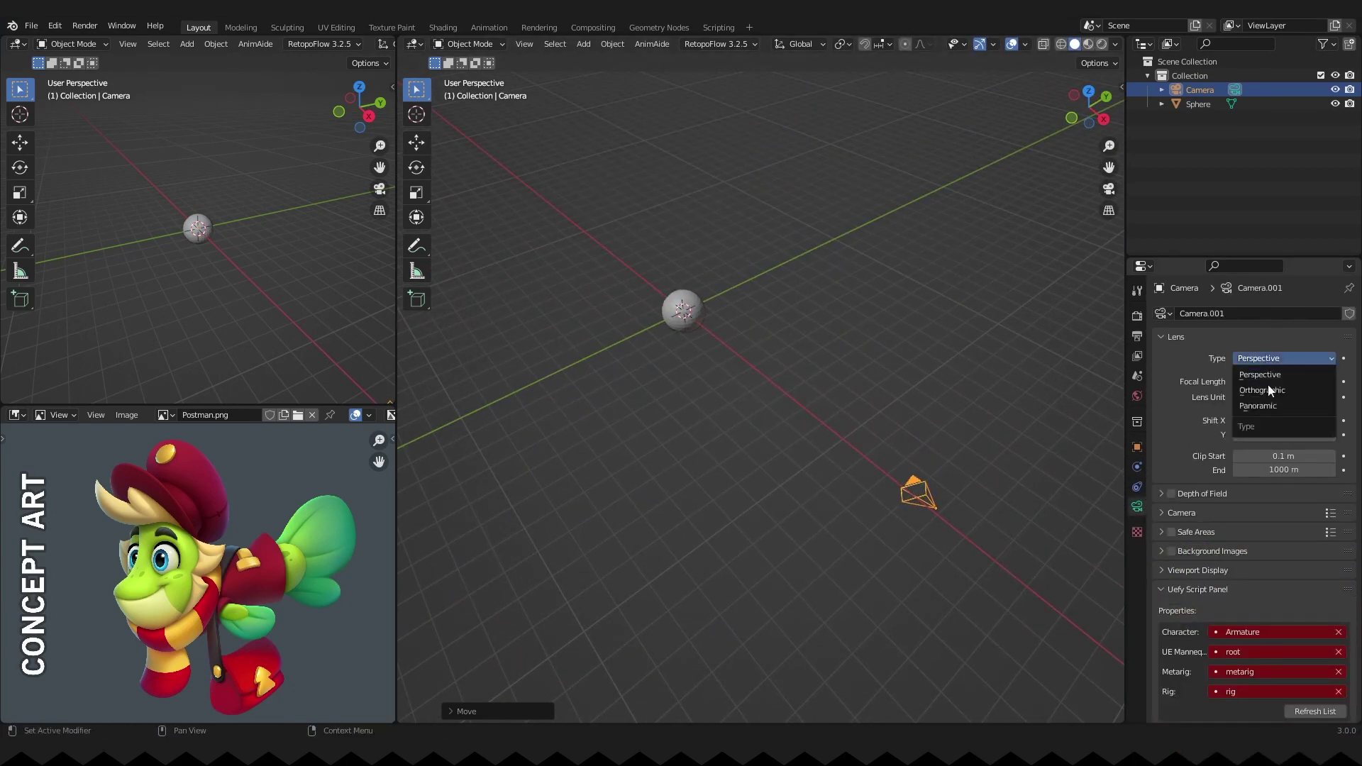
left_click(1267, 391)
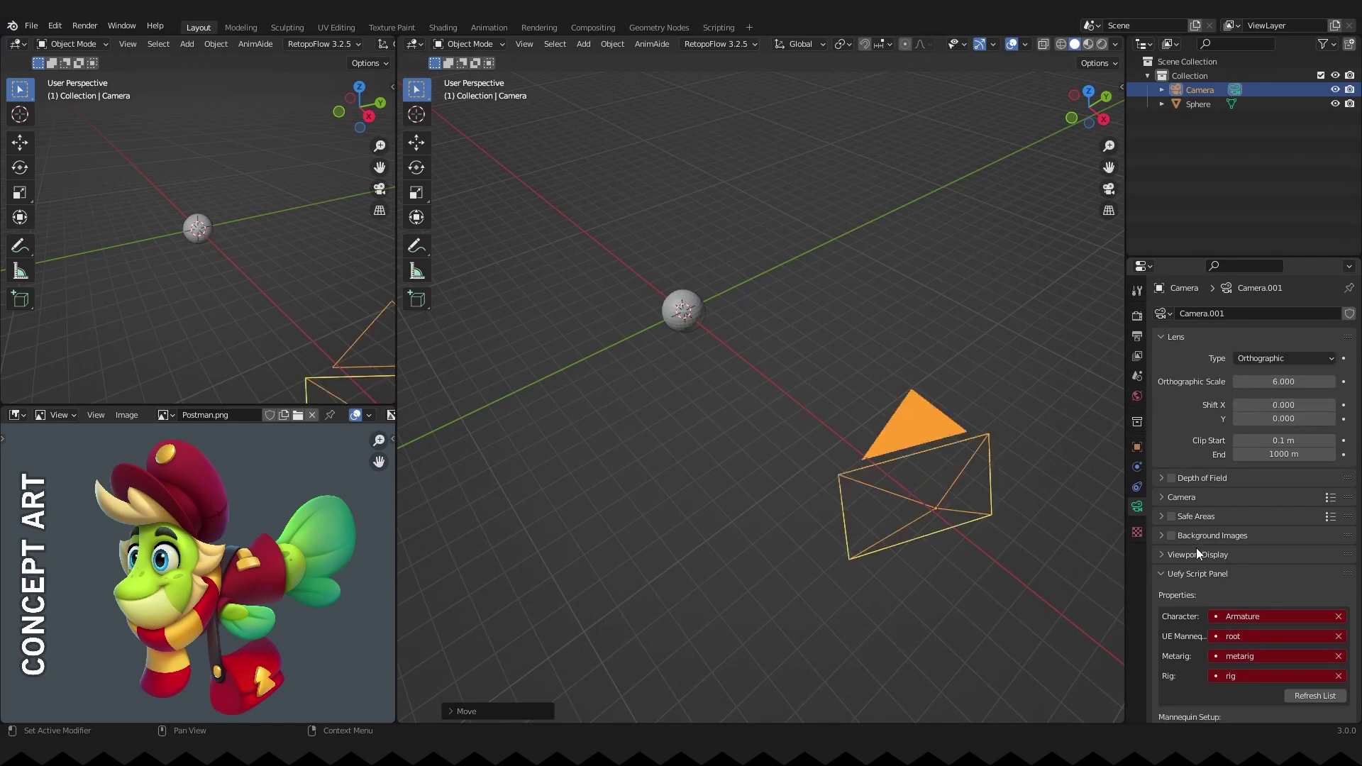
Add Postman_LineArt.png as the camera background, with Depth Front and Frame Method Fit
left_click(1172, 537)
left_click(1241, 557)
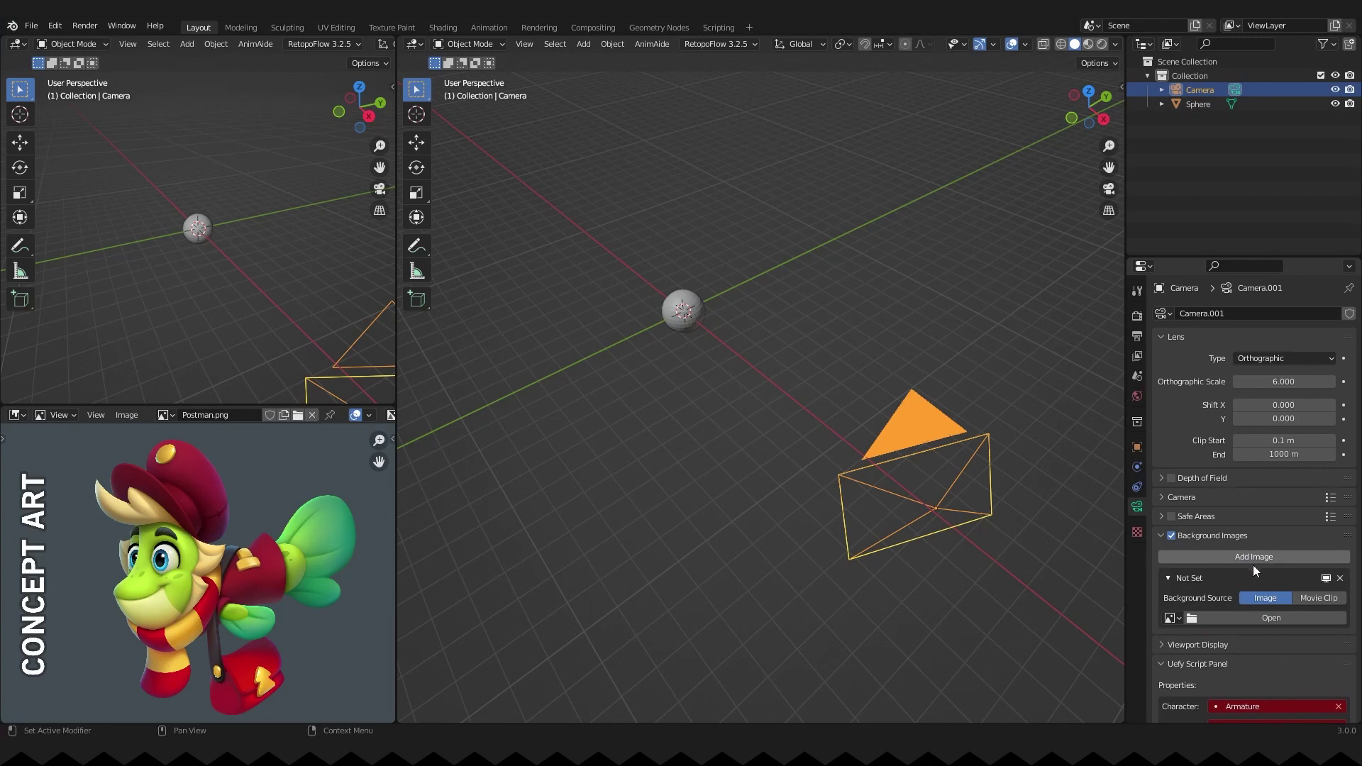
left_click(1257, 617)
middle_click_drag(1220, 552, 1214, 423)
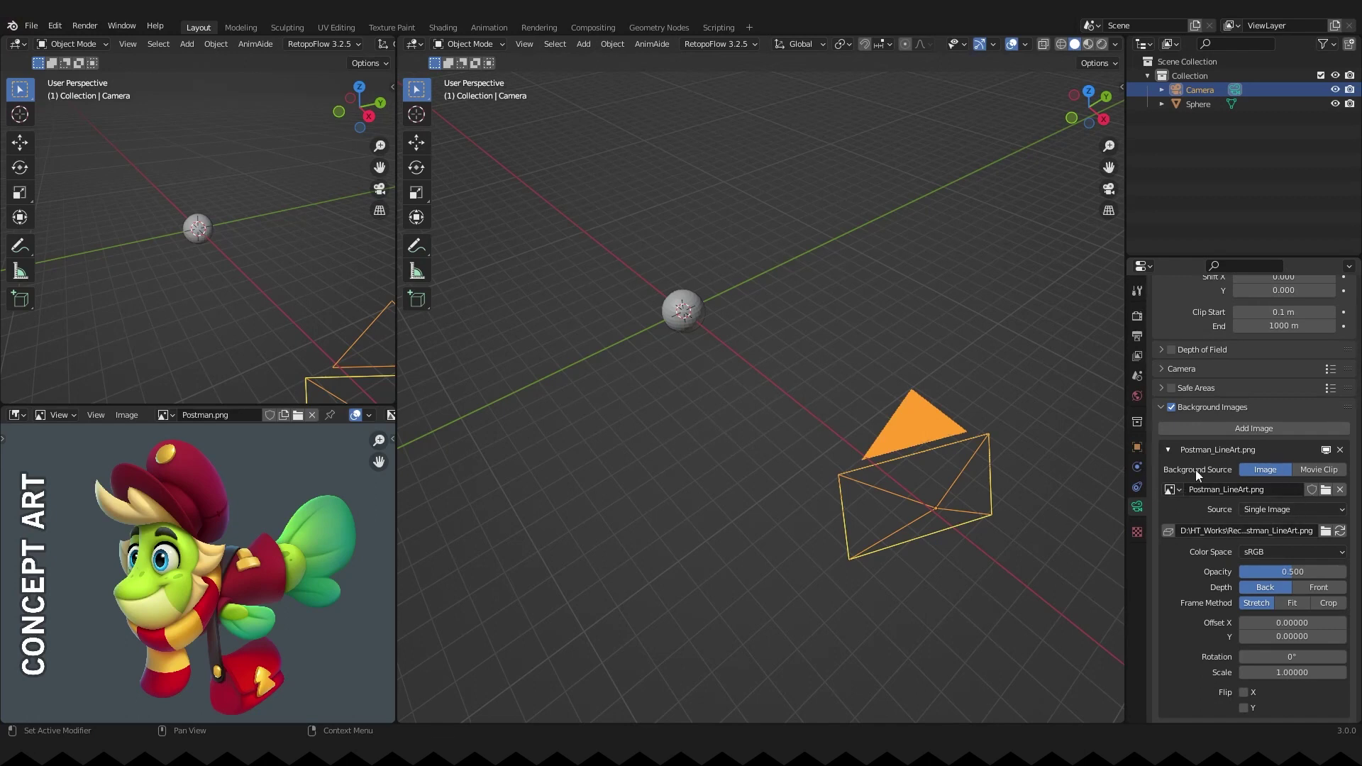
scroll(1224, 500, "down", 1)
left_click(1307, 552)
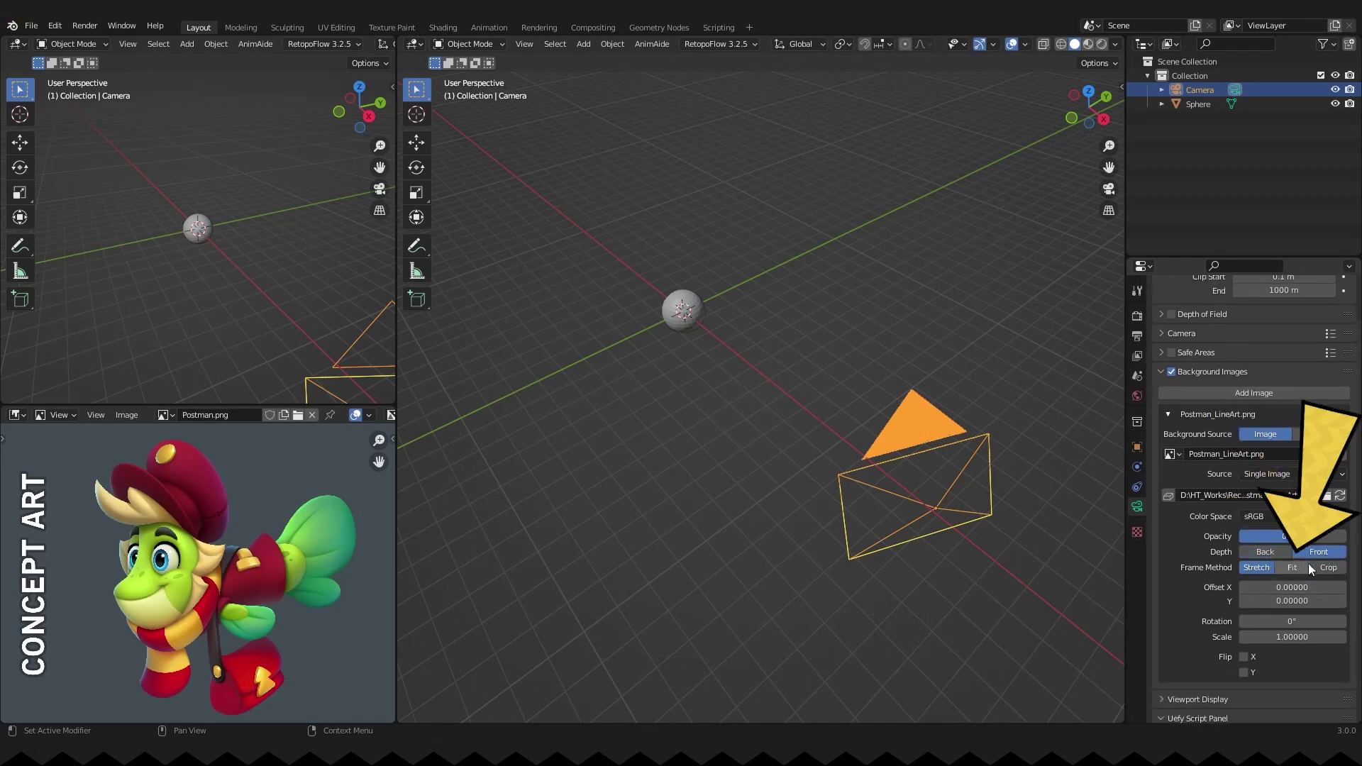
left_click(1290, 569)
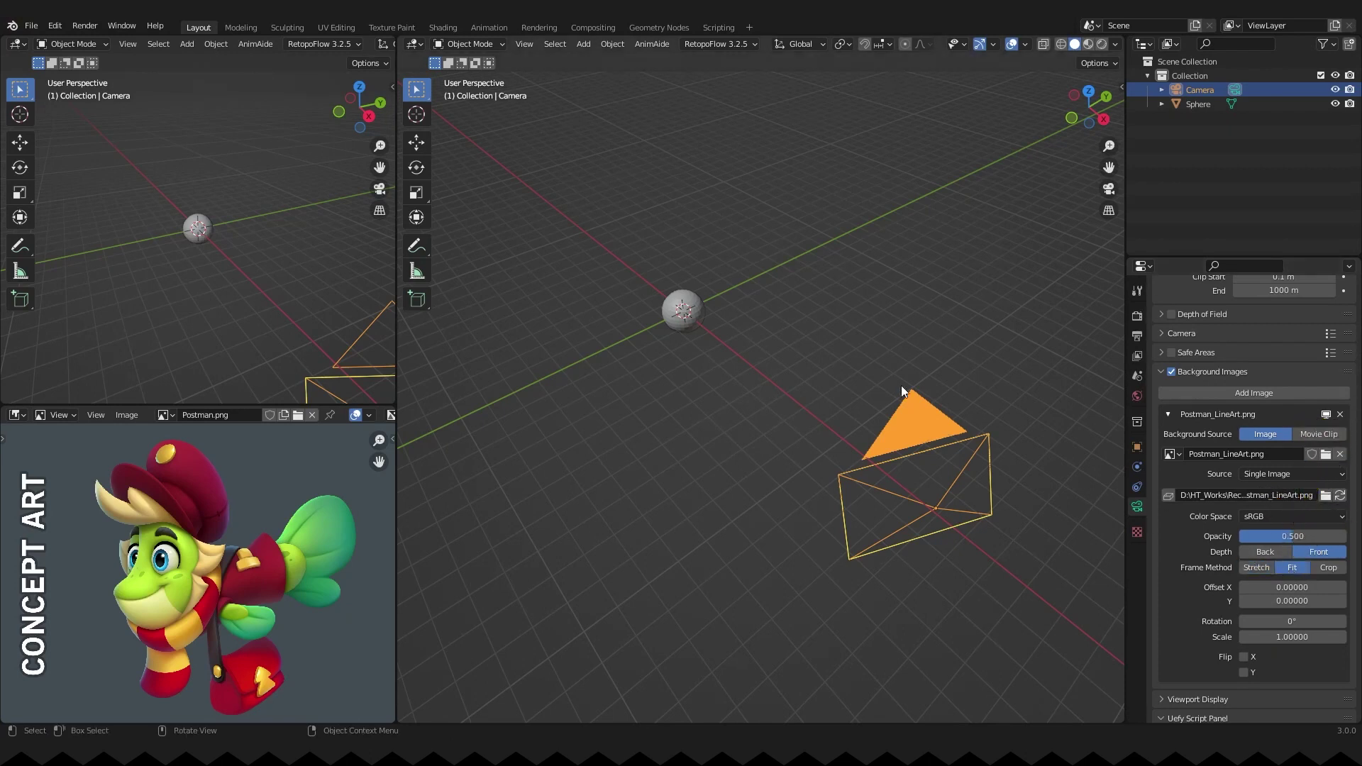
Look through the camera in a widened left view, framed on the sphere, with the sidebar shown
left_click(378, 190)
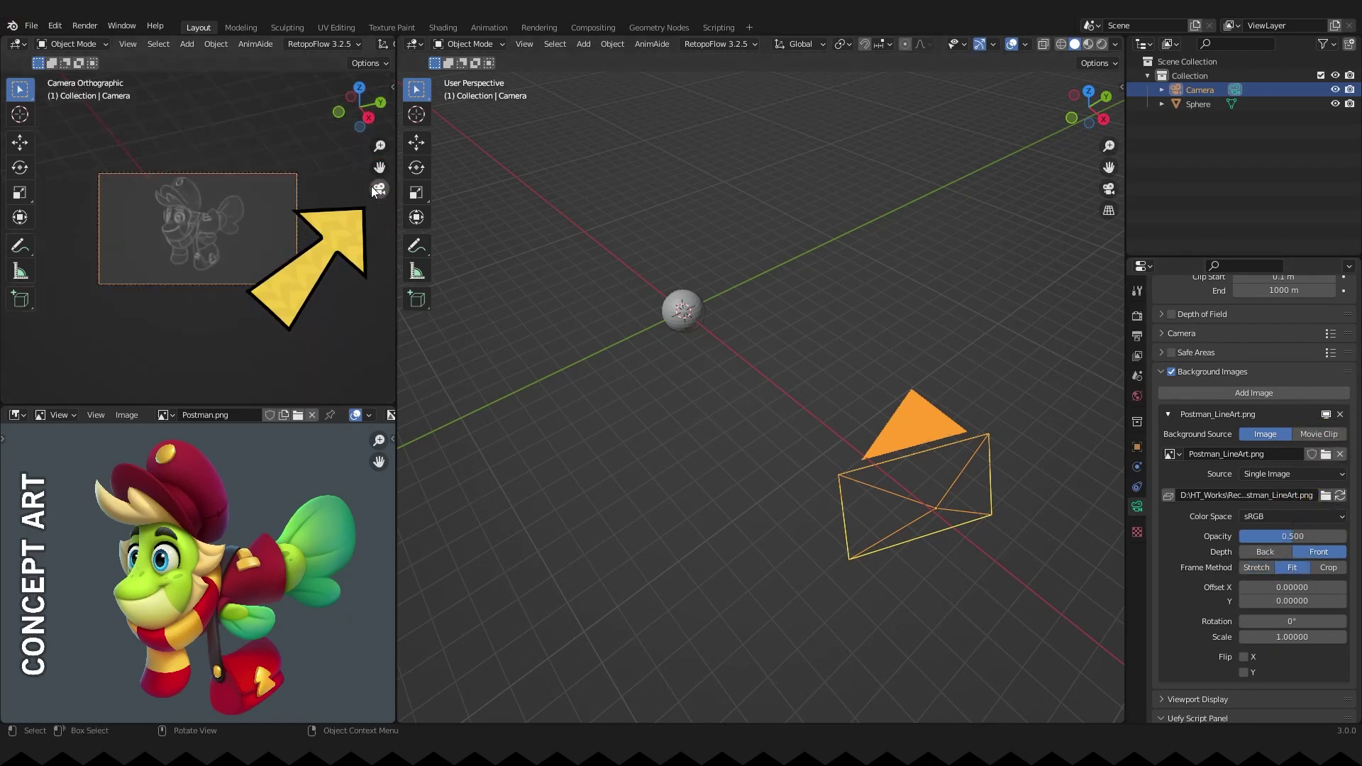
key("n")
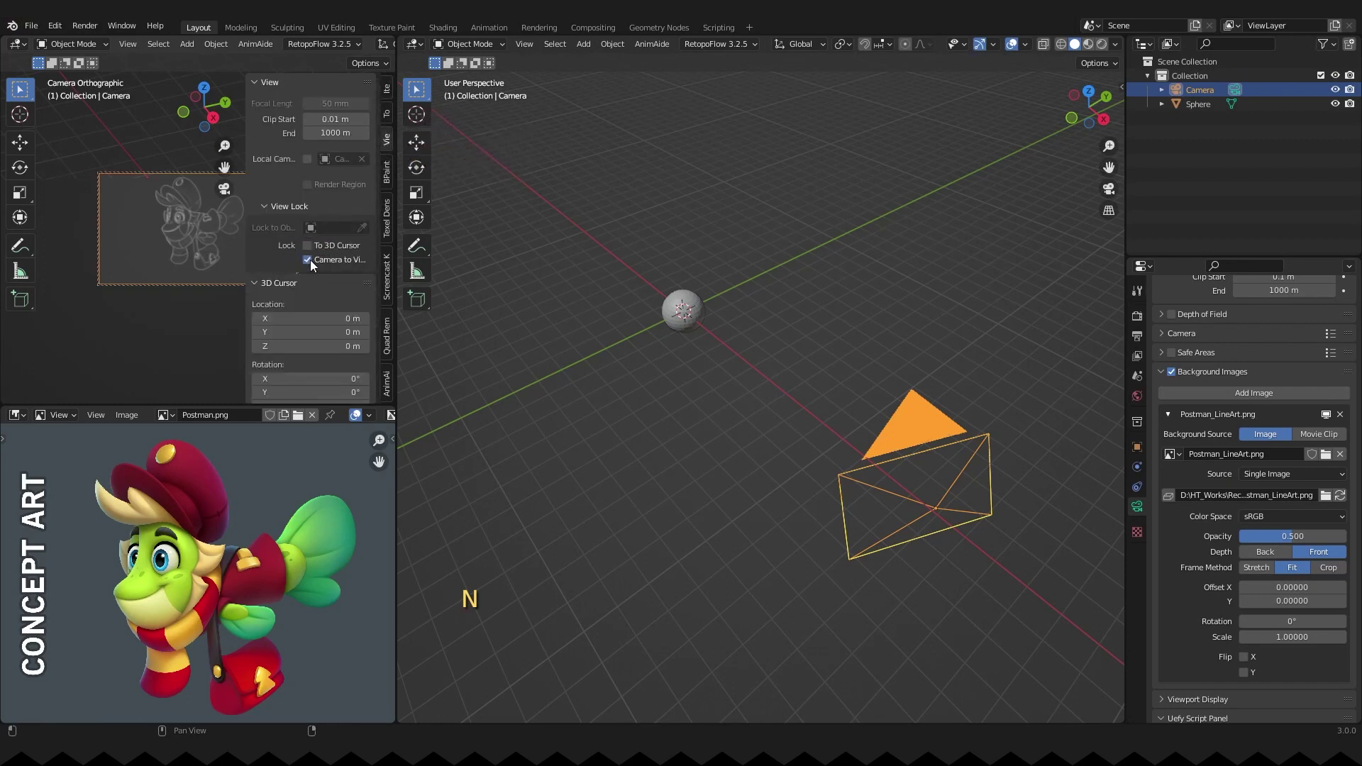
left_click_drag(394, 229, 545, 229)
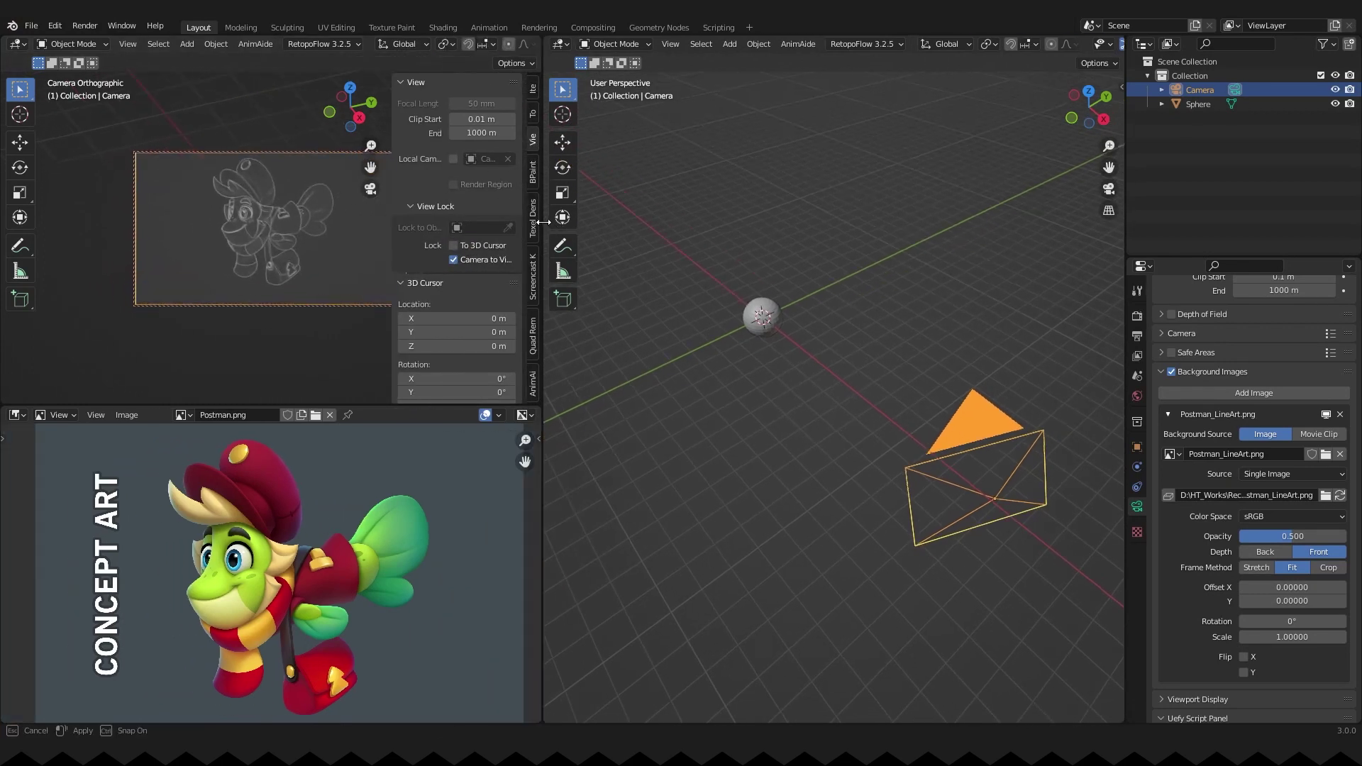
mouse_move(292, 234)
middle_mouse_down("shift")
mouse_move(342, 345)
mouse_move(243, 189)
mouse_move(304, 250)
mouse_move(252, 186)
mouse_move(298, 208)
middle_mouse_up("shift")
scroll(1224, 405, "up", 4)
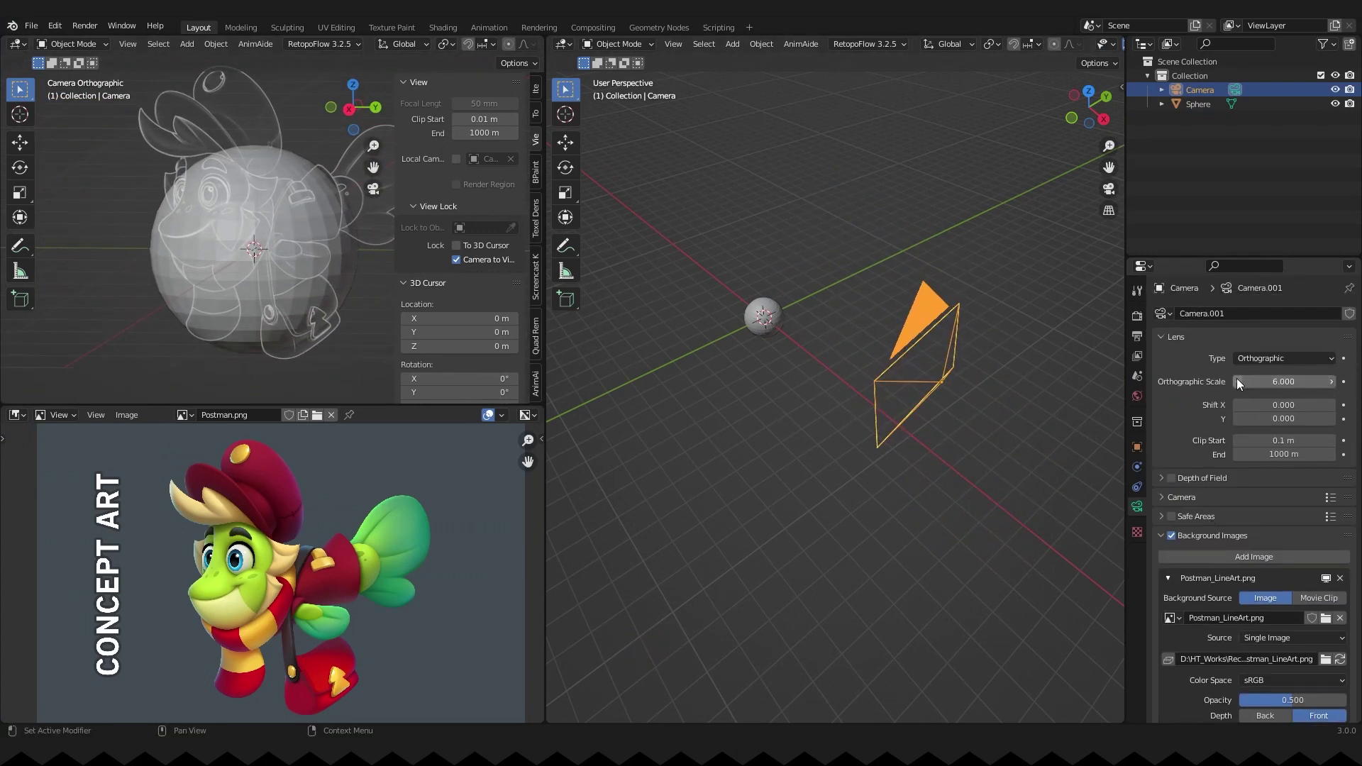
Raise the orthographic scale to about 10.3 and hide cameras in the main view
left_click_drag(1273, 381, 1302, 373)
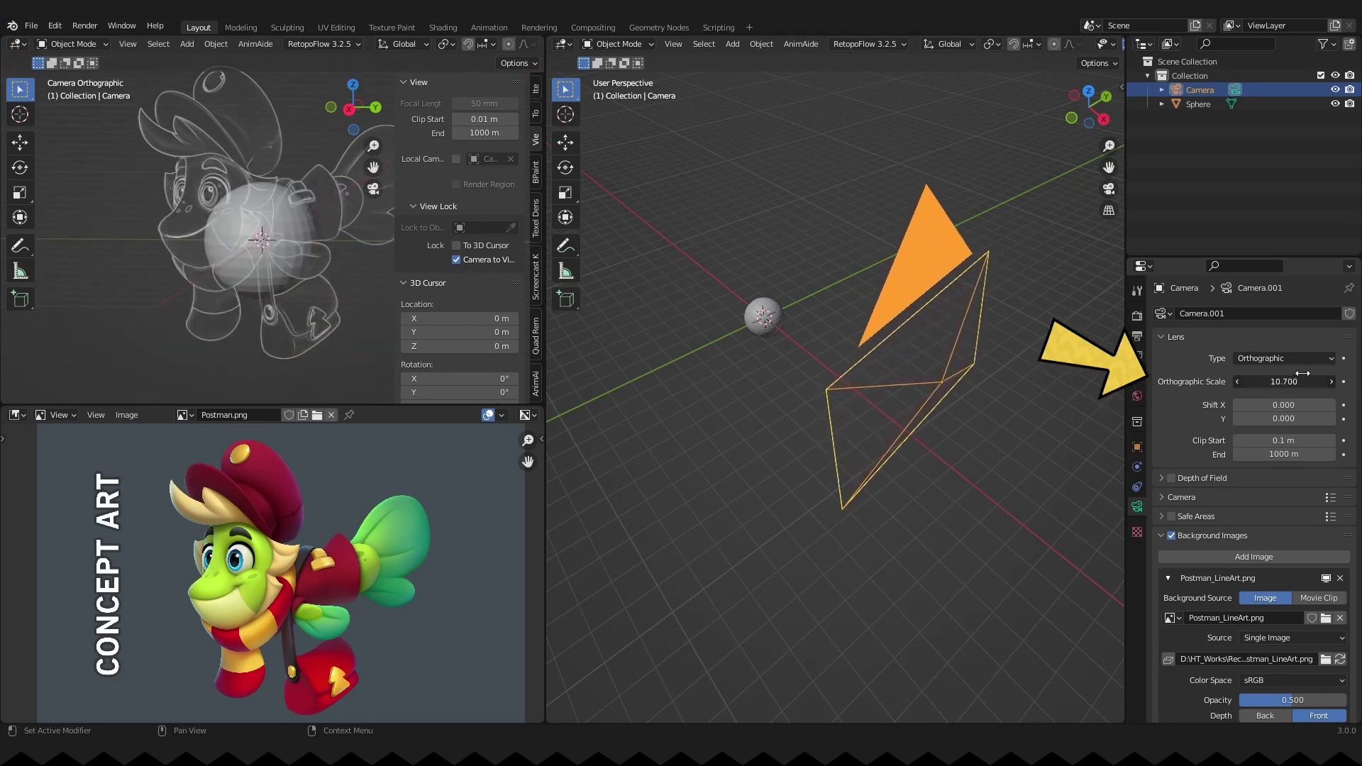
mouse_move(882, 350)
middle_mouse_down()
mouse_move(840, 319)
mouse_move(916, 129)
middle_mouse_up()
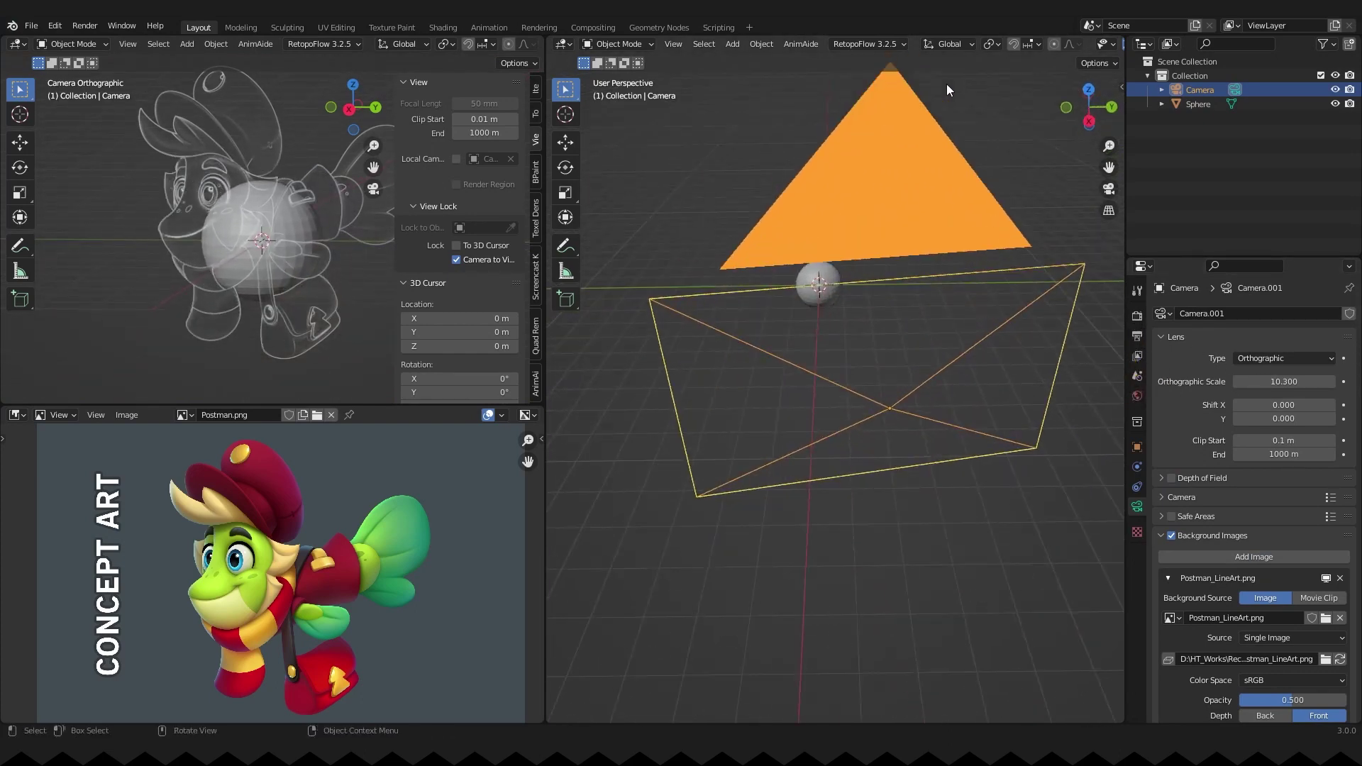
scroll(958, 44, "down", 2)
left_click(1006, 44)
left_click(1035, 291)
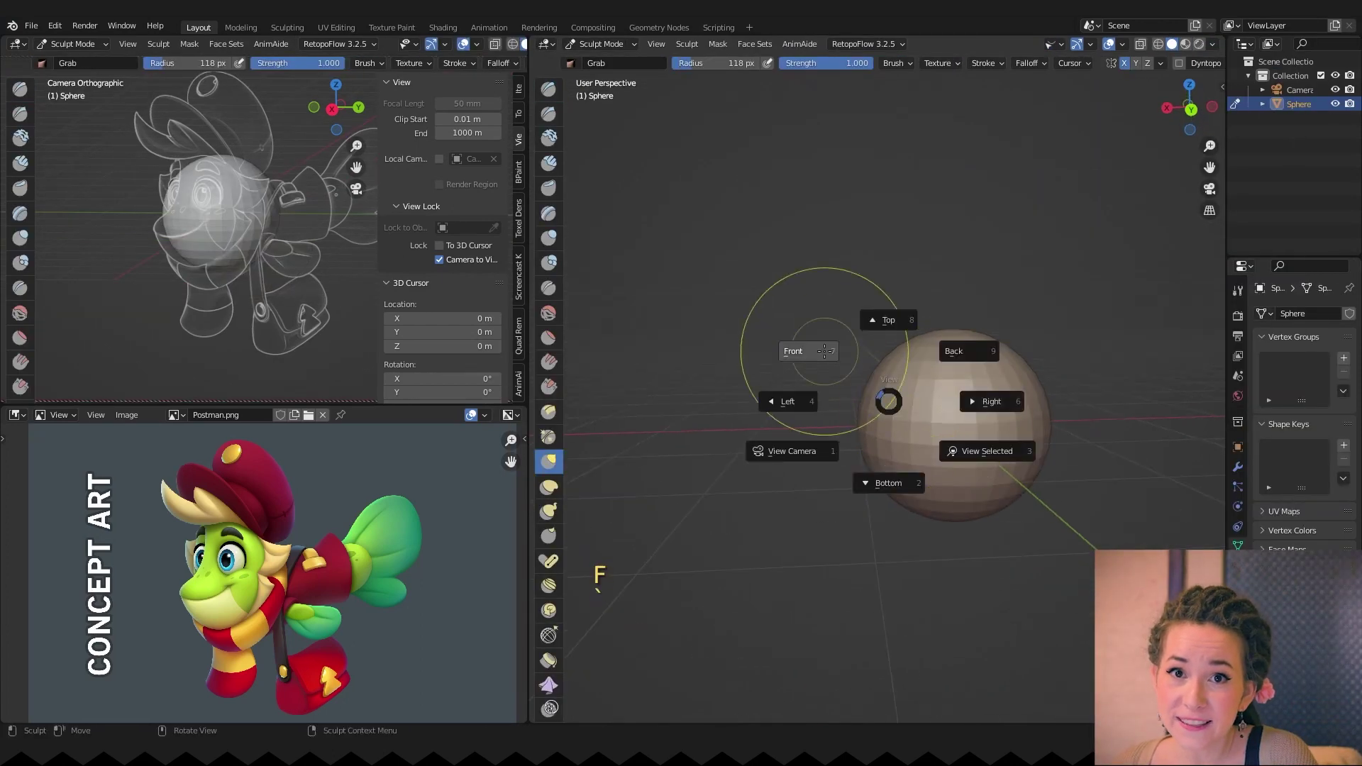
Rough out the head, then add a second sphere stretched into an elongated body
left_click_drag(866, 350, 942, 412)
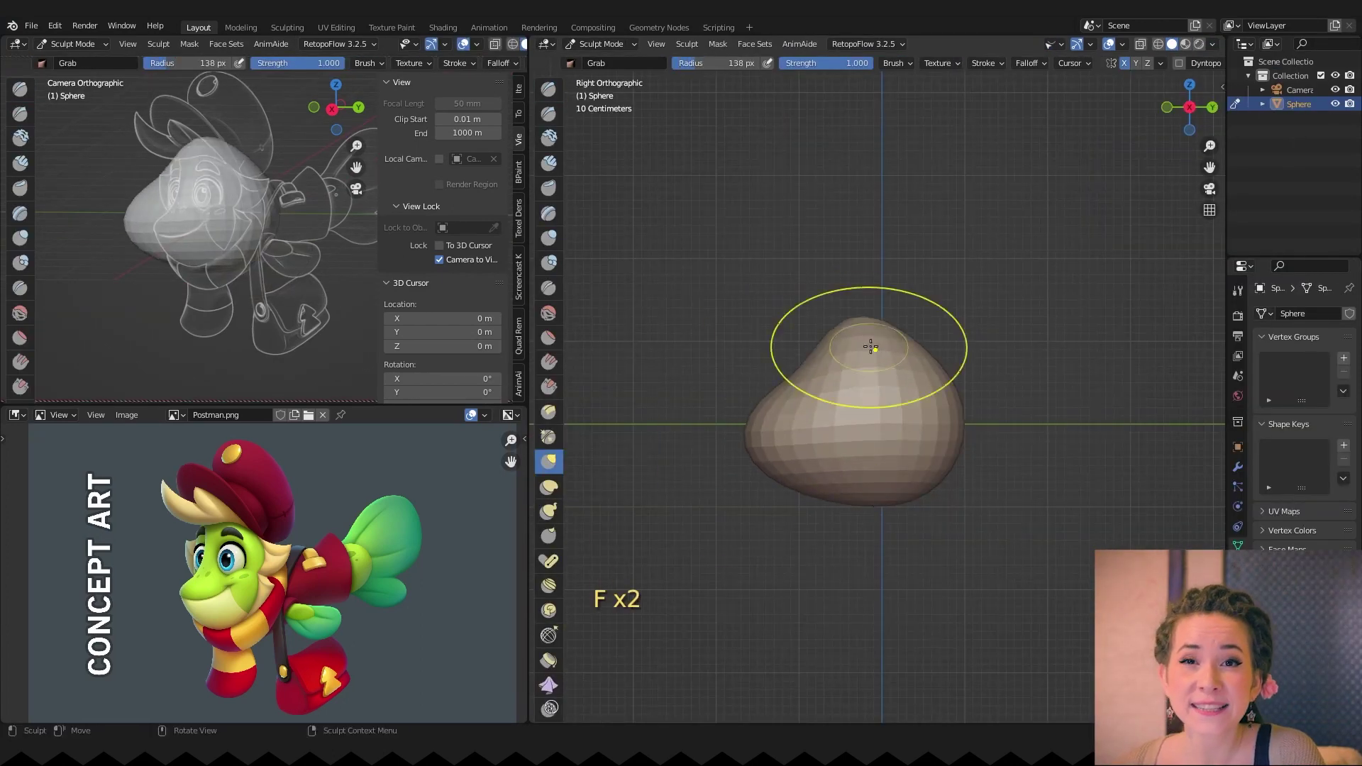
key("ctrl+z")
key("ctrl+z")
key("ctrl+Tab")
key("shift+a")
left_click(887, 387)
key("g")
key("ctrl+z")
key("ctrl+z")
key("ctrl+z")
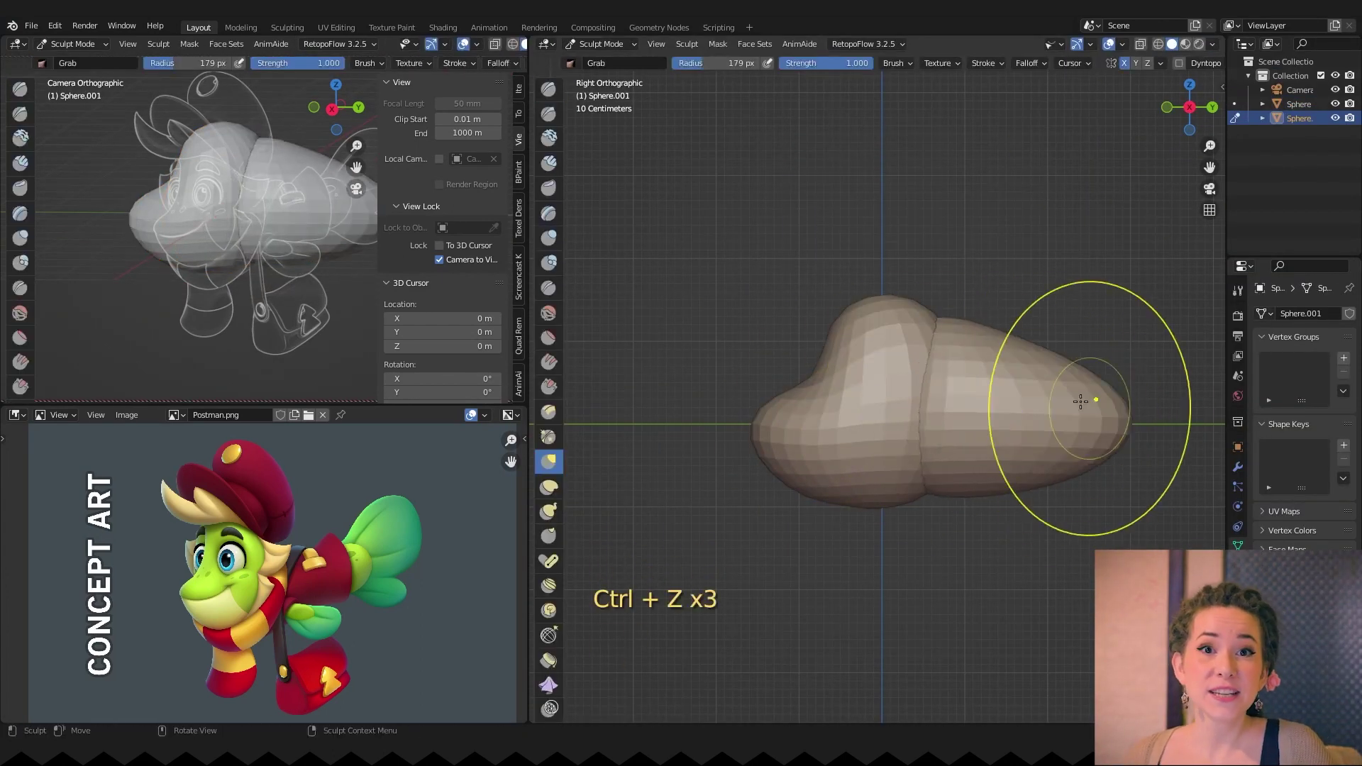
left_click_drag(1079, 395, 785, 501)
Change viewport shading, then select the head sphere and resume sculpting it
left_click(524, 43)
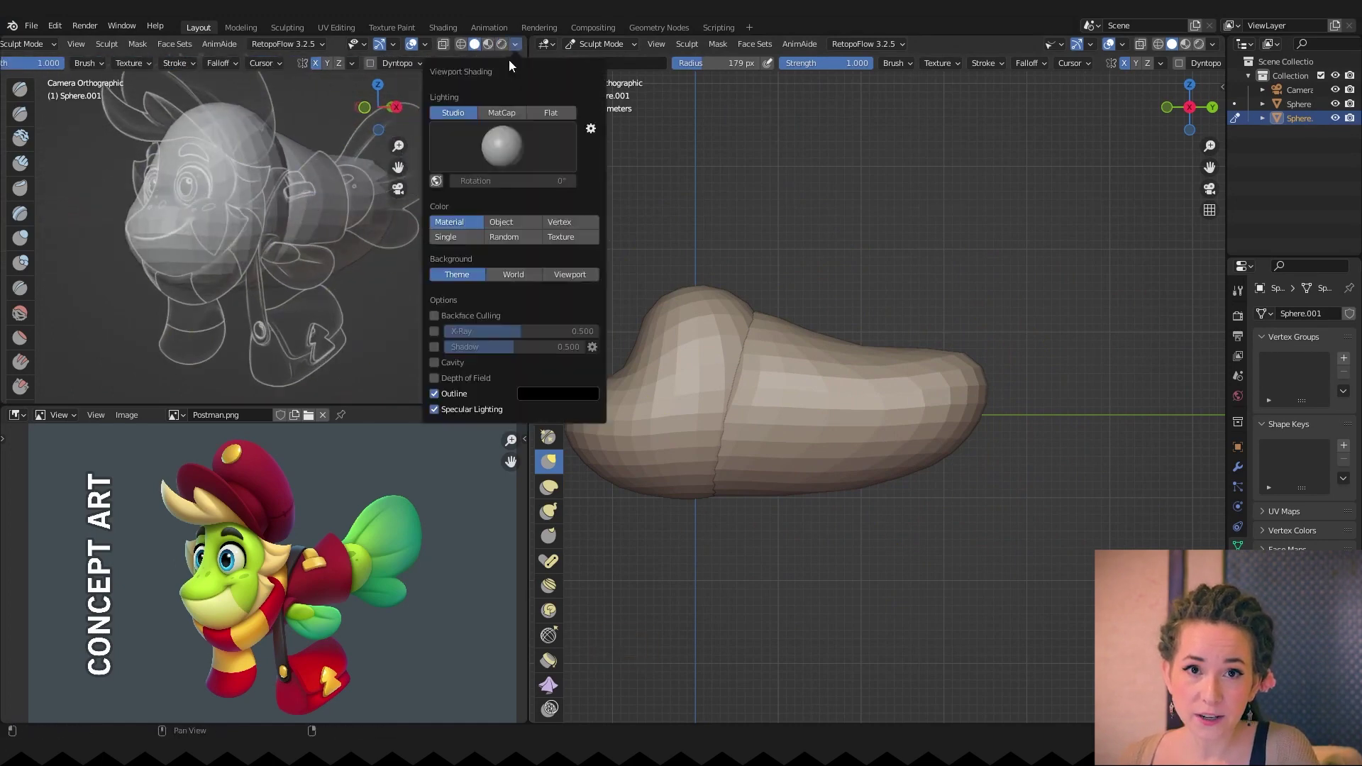
key("ctrl+Tab")
left_click(1298, 89)
left_click(821, 380)
key("ctrl+Tab")
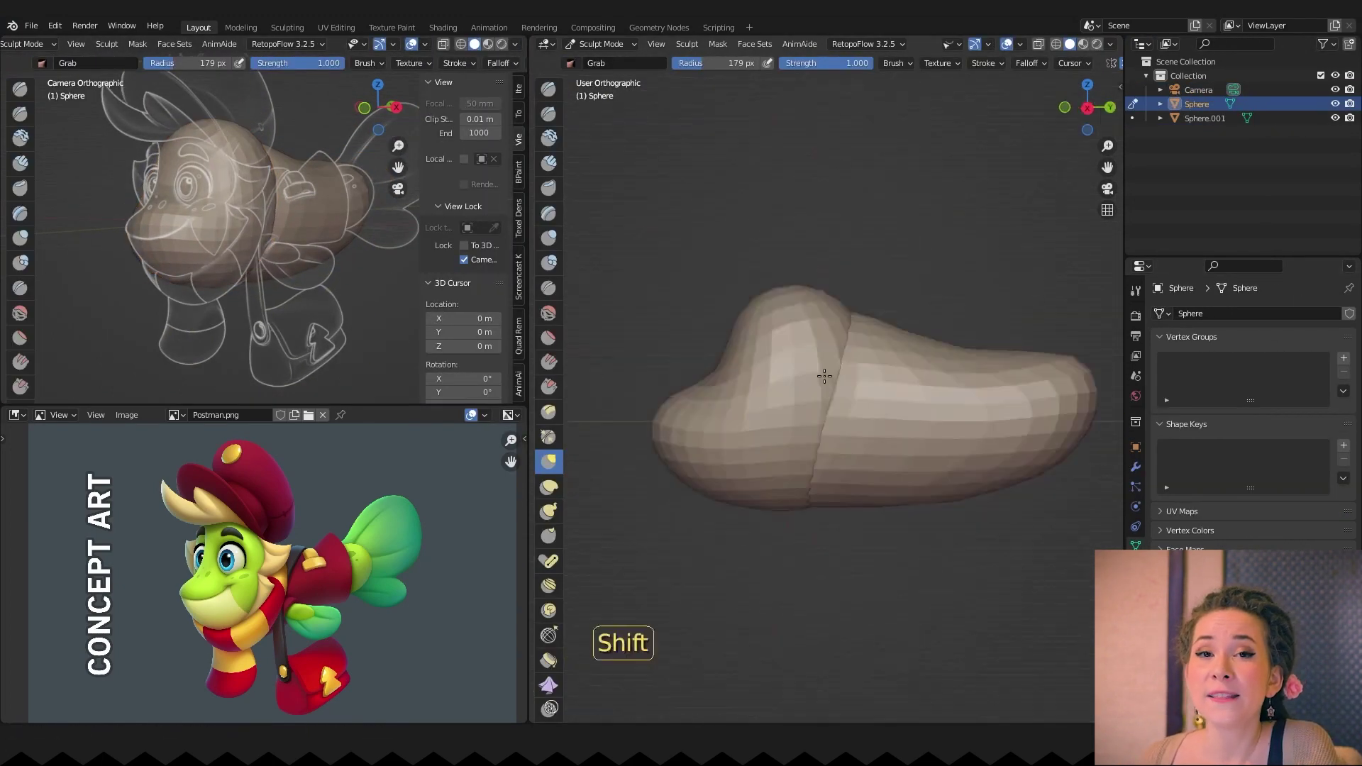
Remesh the head and reshape it with a resized brush
key("f")
middle_click_drag(821, 381, 851, 425)
key("ctrl+e")
key("ctrl+r")
key("f")
left_click_drag(563, 259, 586, 258)
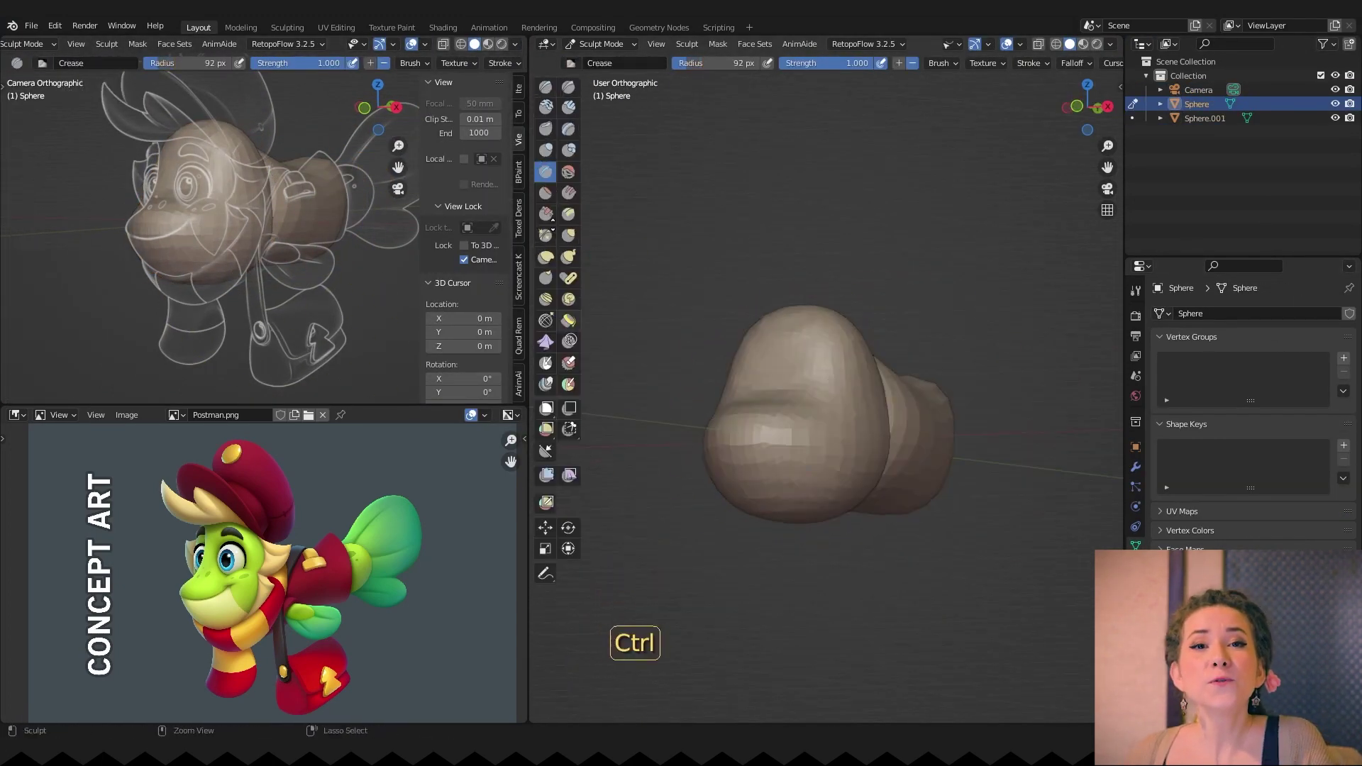
key("g")
left_click_drag(787, 447, 811, 432)
Sculpt eye sockets and a mouth into the head with a smaller brush
key("f")
left_click(820, 456)
middle_click_drag(821, 457, 779, 352)
key("ctrl+z")
key("f")
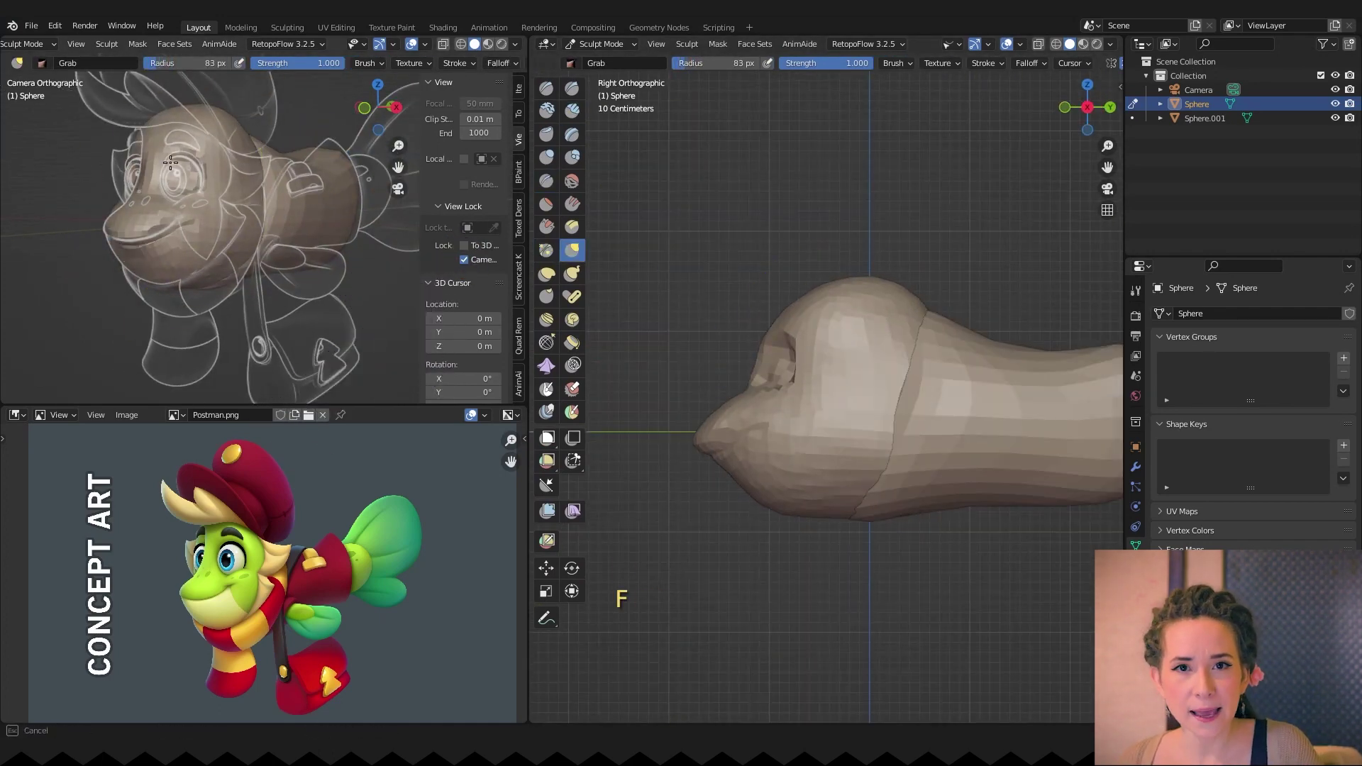
left_click(730, 487)
middle_click_drag(730, 486, 850, 360)
key("x")
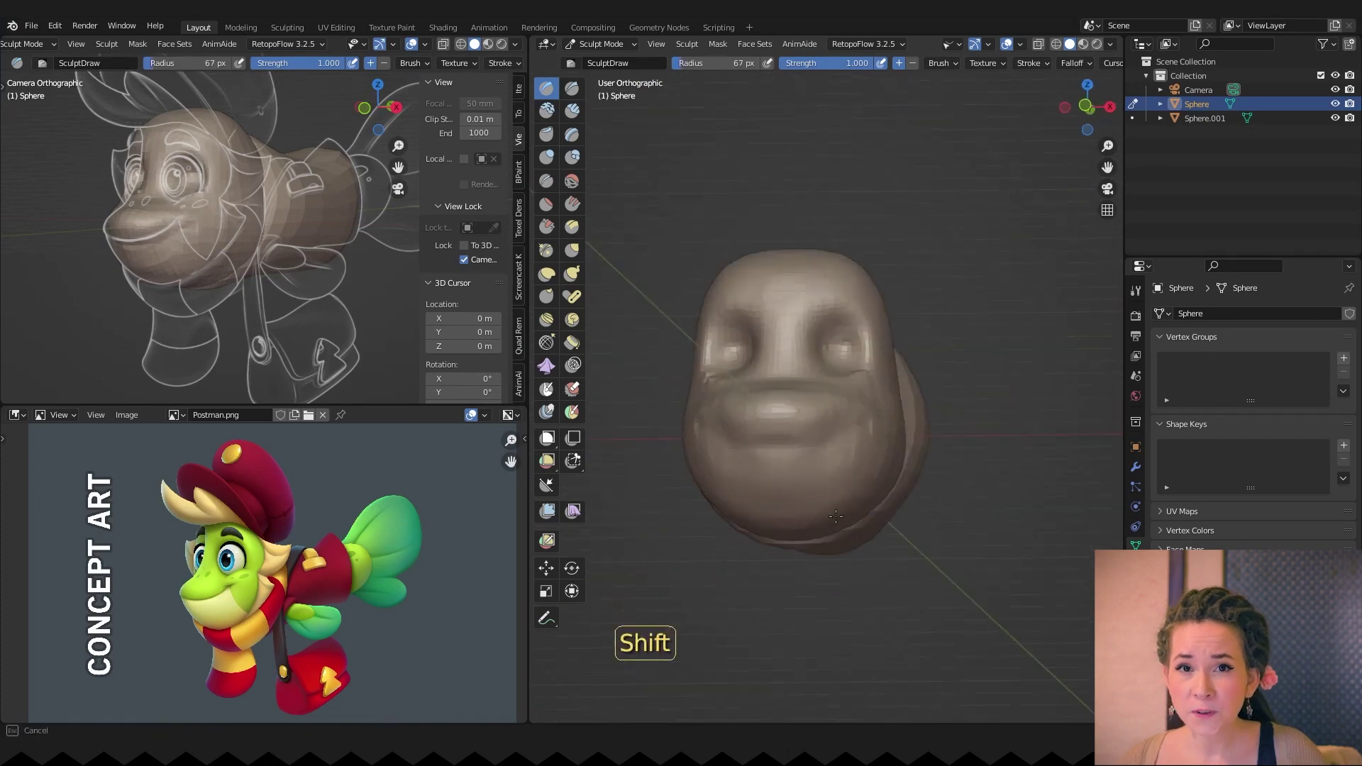